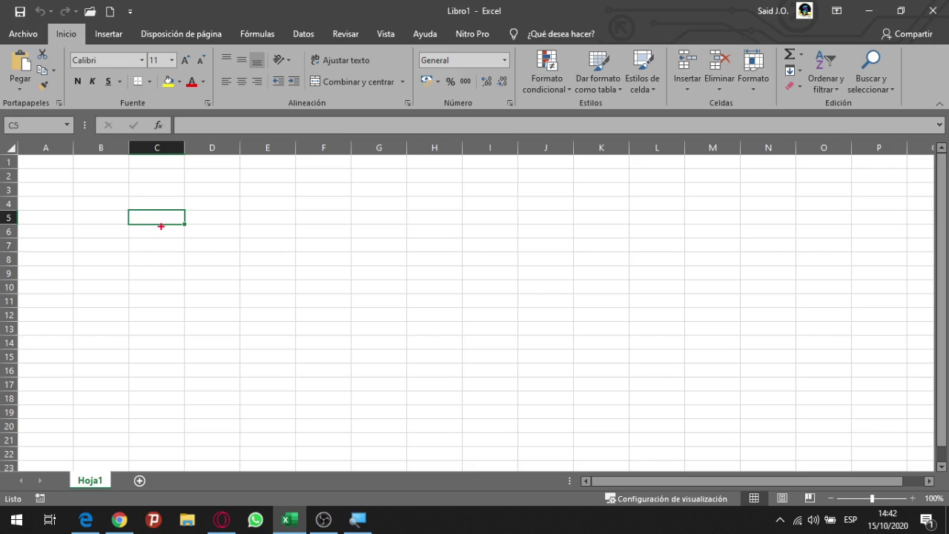
left_click_drag(312, 247, 311, 200)
type("2 formas")
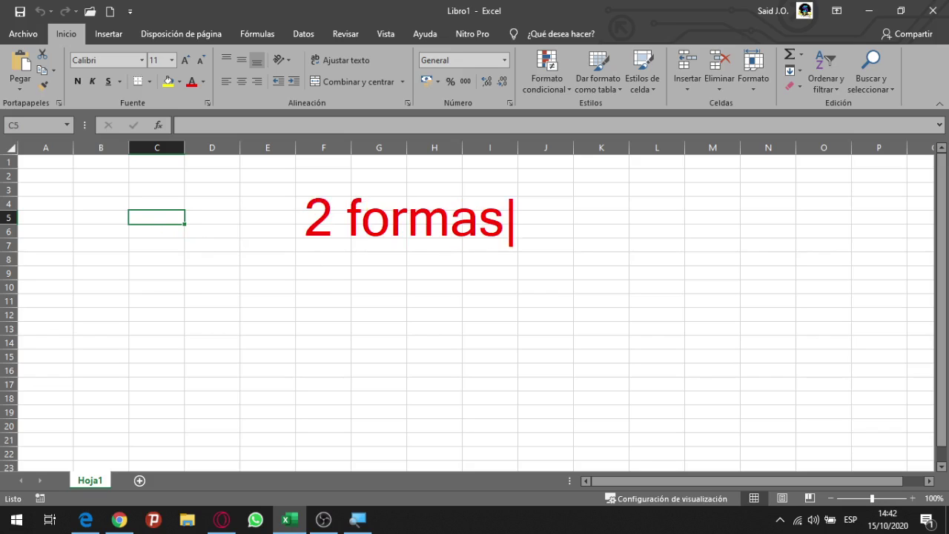
key("Return")
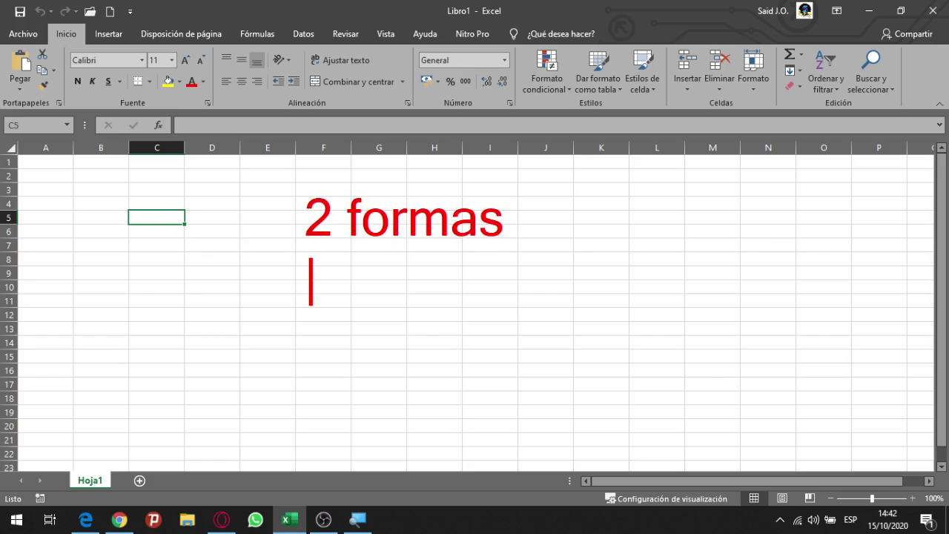
type("1.- ")
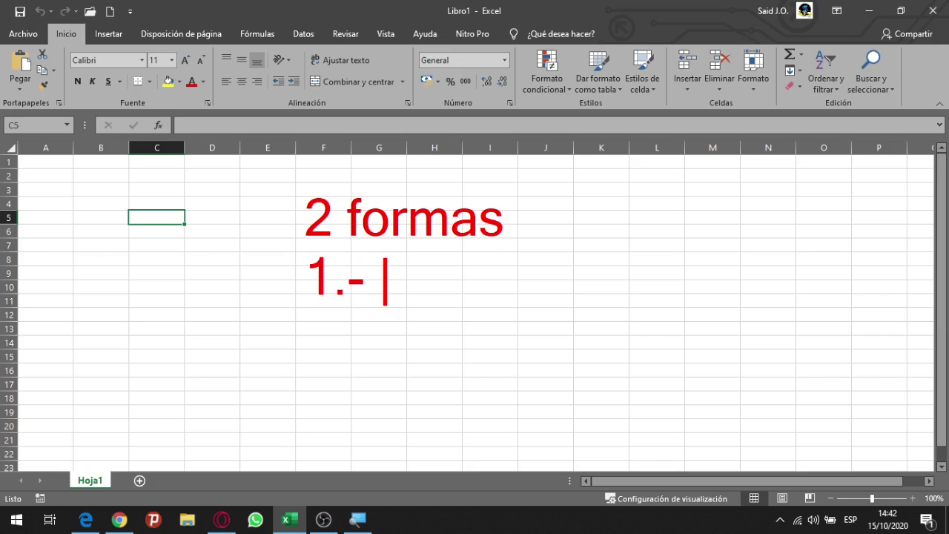
type("copiar ")
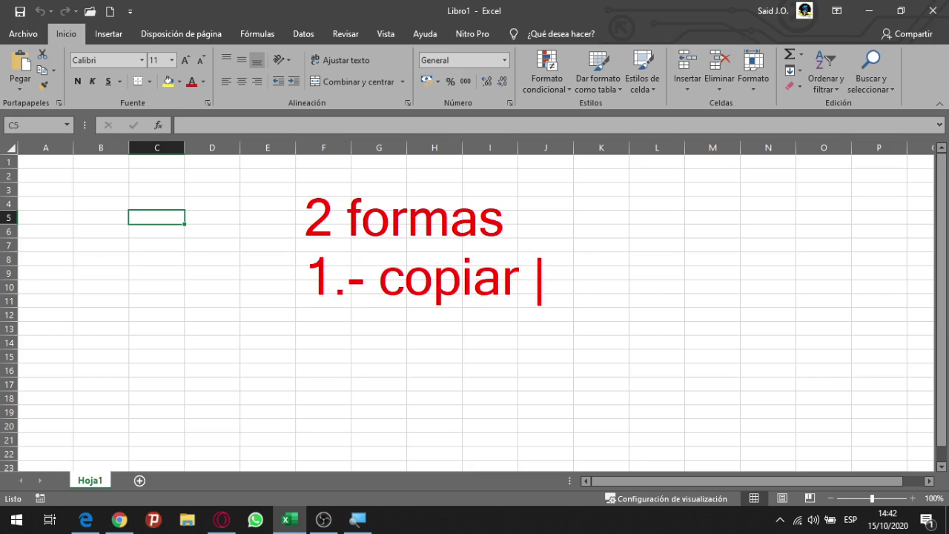
type("y pegar")
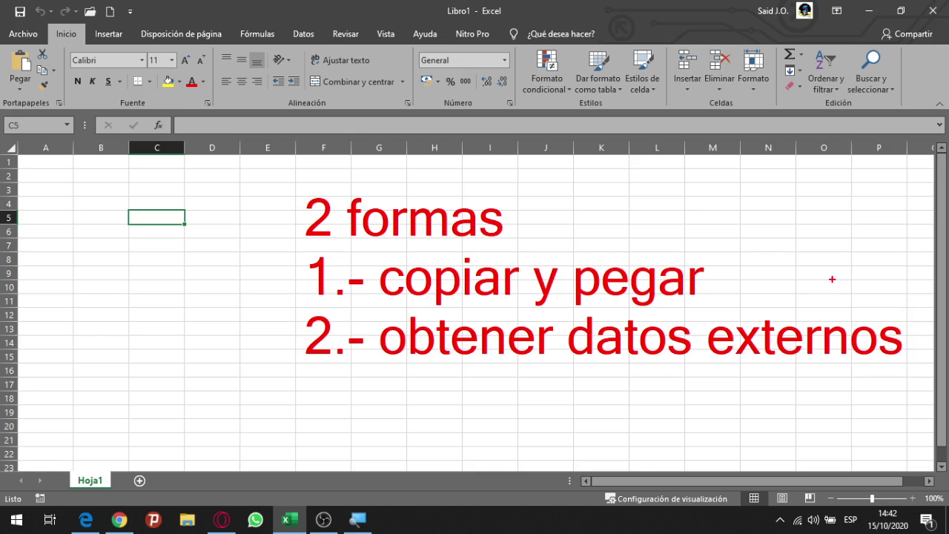
- Examine the external data import options: Access, web, text file, other sources and existing connections
left_click(312, 35)
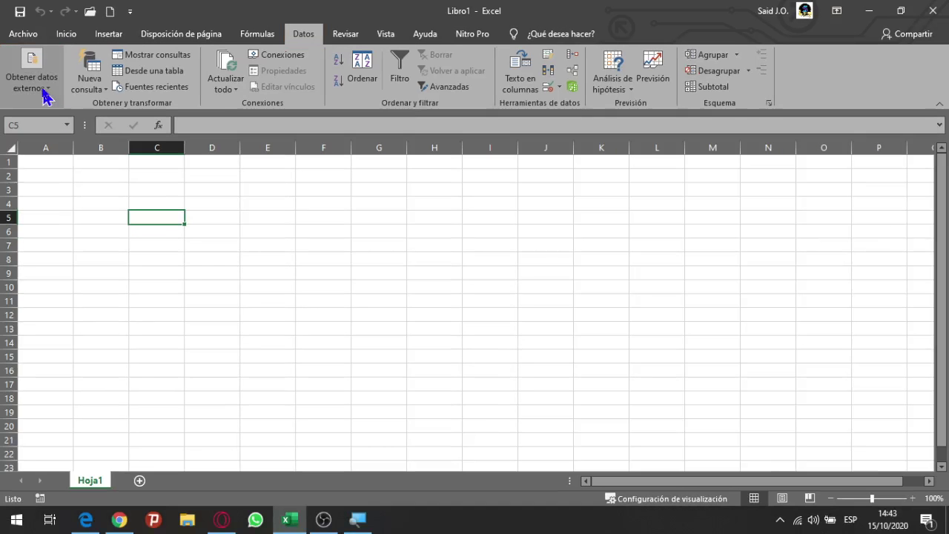
left_click(83, 177)
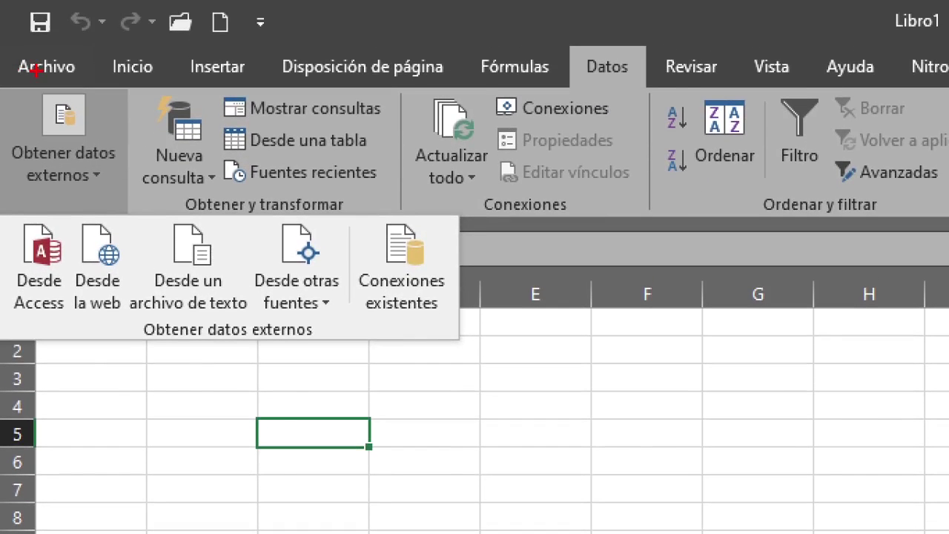
key("Escape")
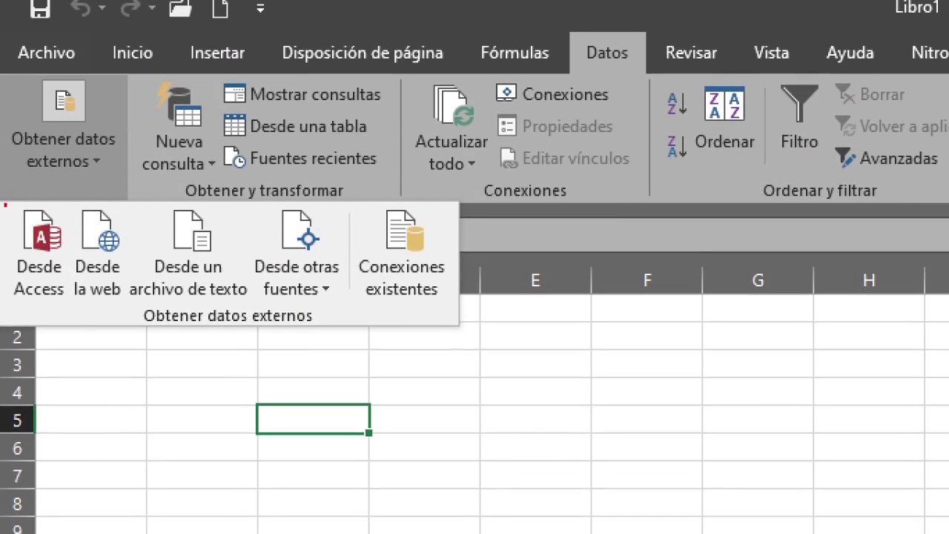
mouse_move(4, 205)
left_mouse_down()
mouse_move(79, 319)
mouse_move(70, 319)
left_mouse_up()
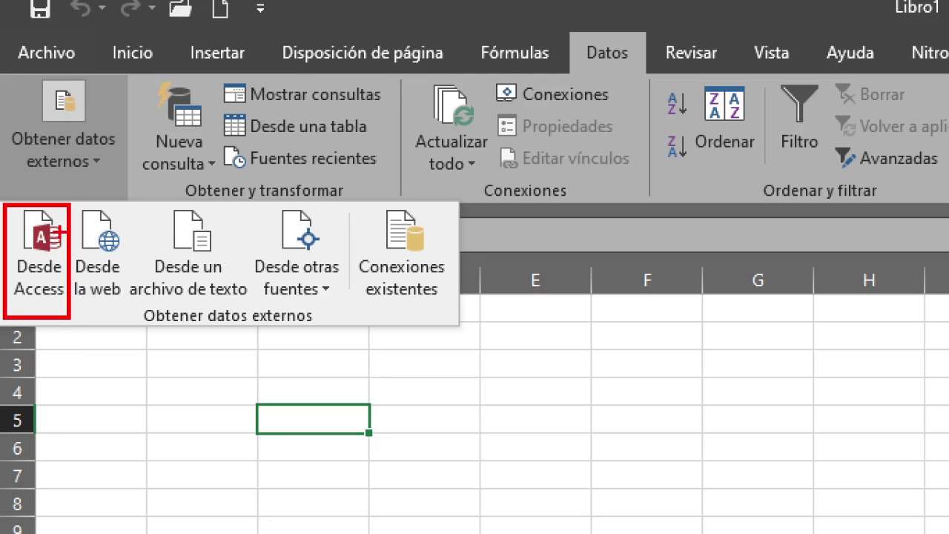
left_click_drag(72, 207, 125, 318)
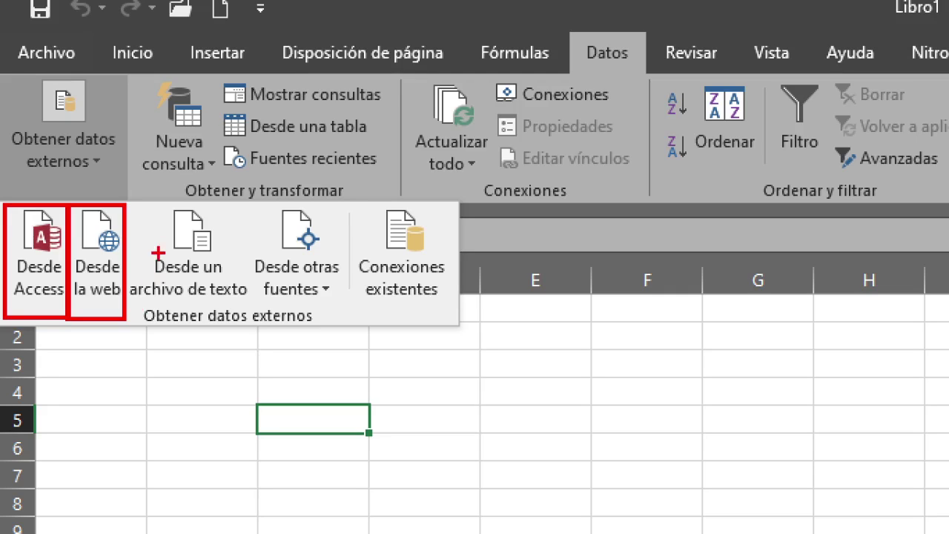
left_click_drag(126, 205, 252, 310)
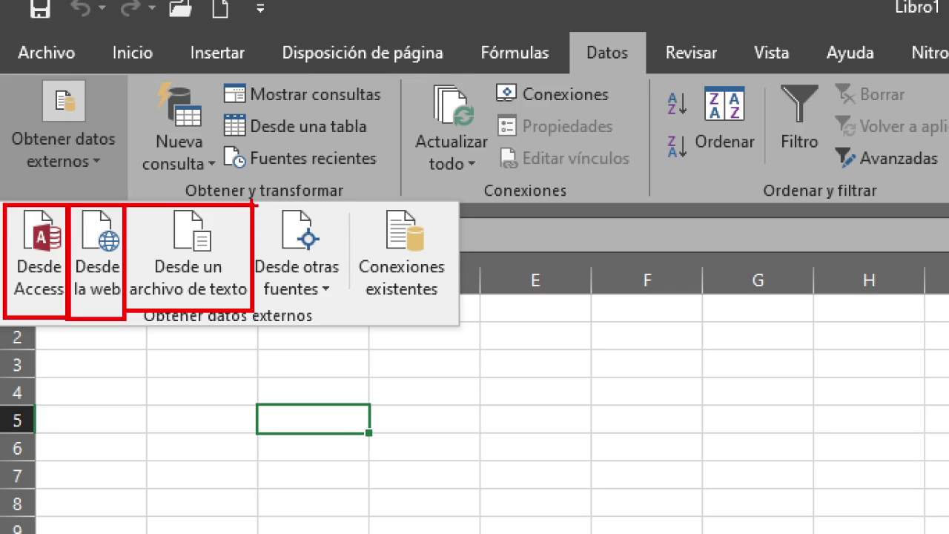
mouse_move(252, 202)
left_mouse_down()
mouse_move(282, 248)
mouse_move(348, 304)
left_mouse_up()
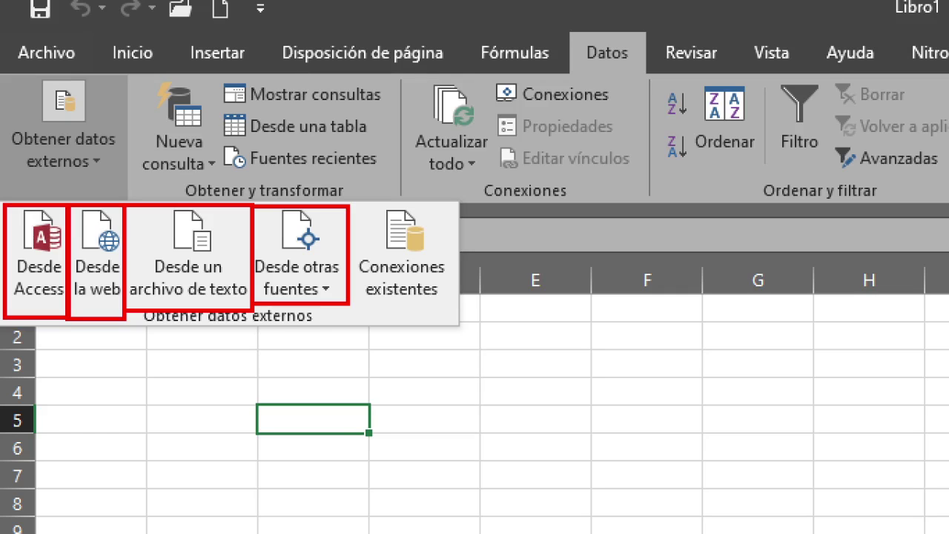
left_click_drag(352, 206, 452, 312)
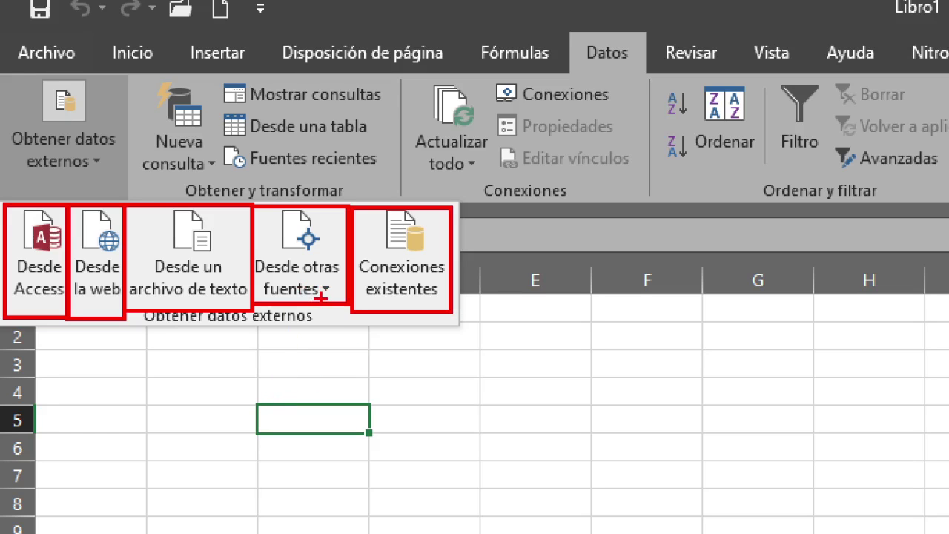
left_click_drag(320, 296, 371, 420)
key("Escape")
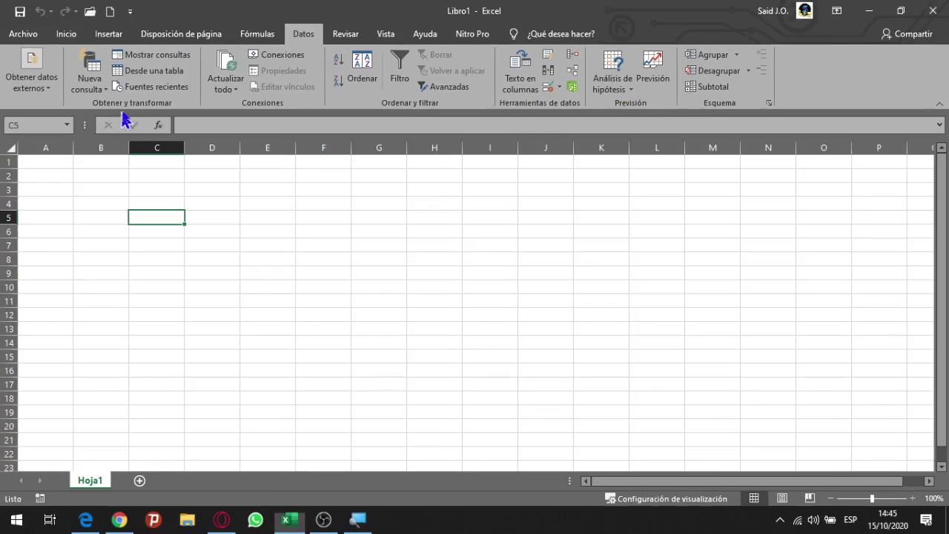
- Examine the other external data sources, from SQL Server and Analysis Services through OData, XML and the connection wizard to Microsoft Query
left_click(58, 75)
left_click(143, 147)
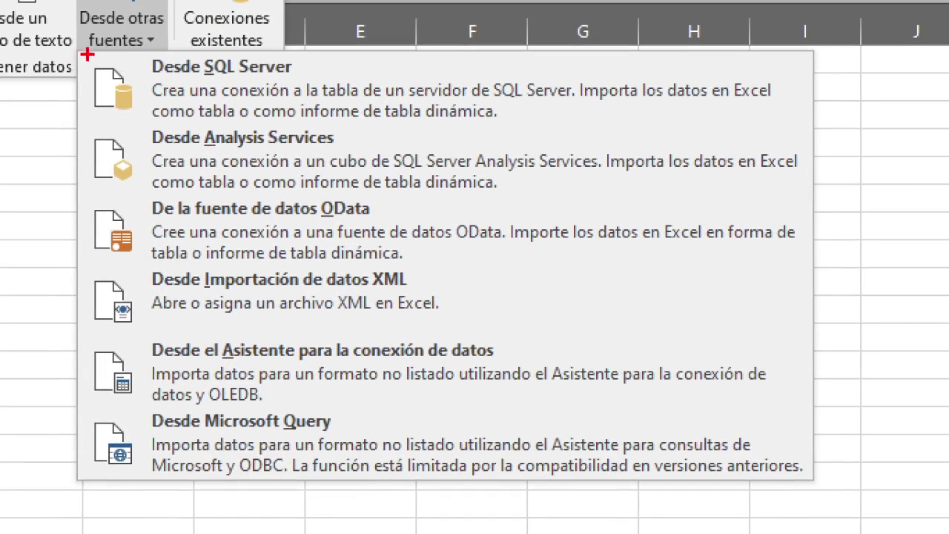
left_click_drag(96, 79, 249, 145)
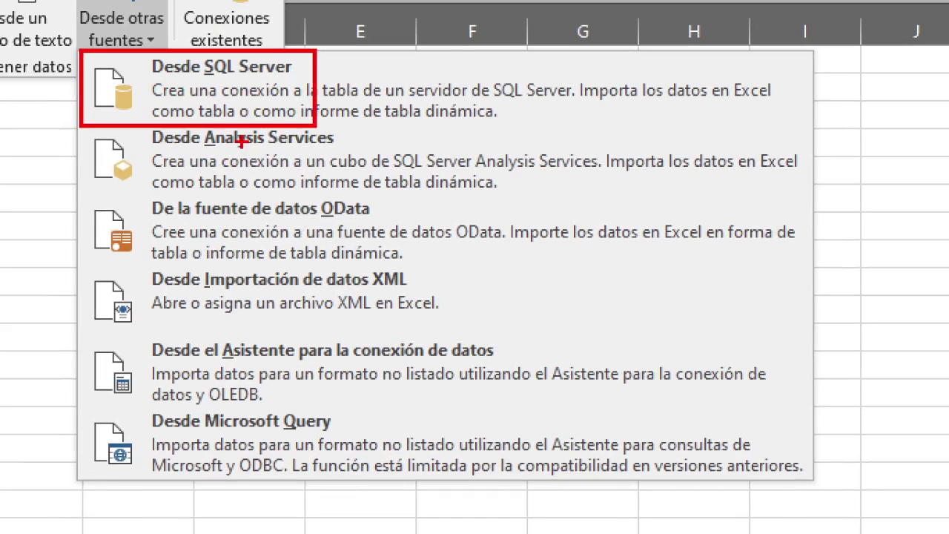
left_click_drag(89, 126, 123, 170)
left_click_drag(306, 172, 347, 197)
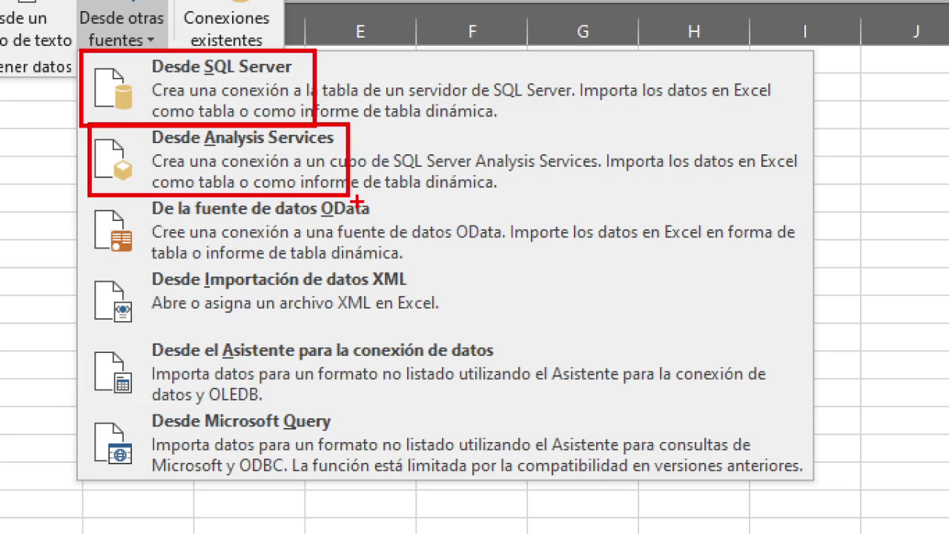
mouse_move(87, 196)
left_mouse_down()
mouse_move(303, 248)
mouse_move(430, 266)
left_mouse_up()
left_click_drag(79, 264, 450, 337)
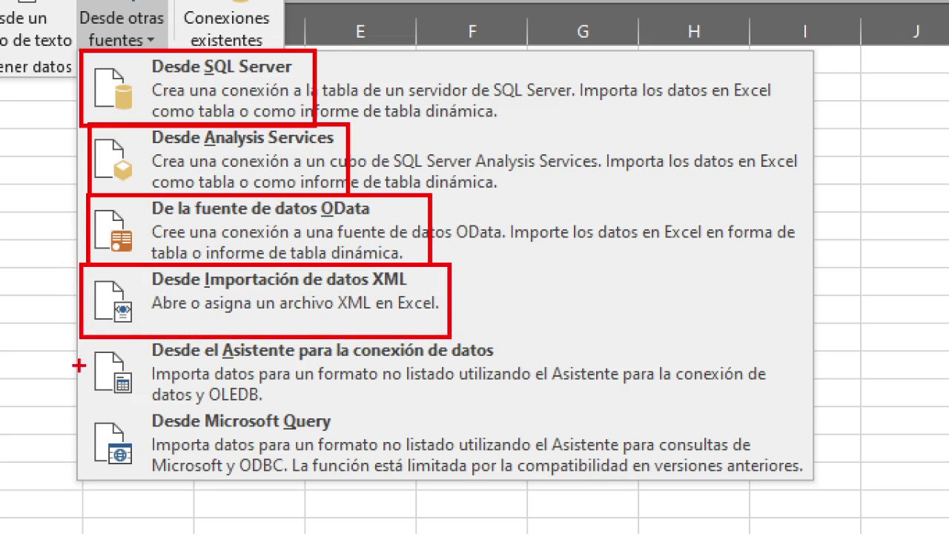
left_click_drag(86, 344, 515, 414)
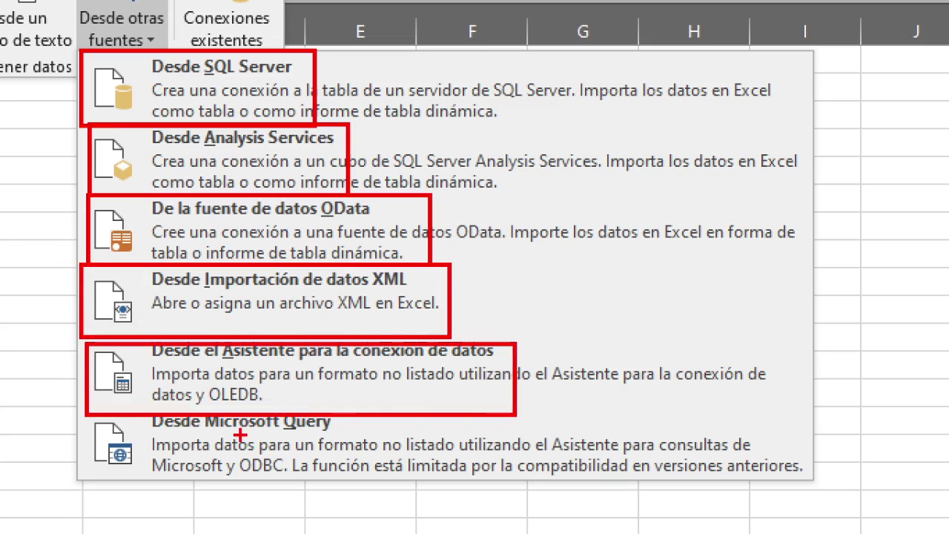
mouse_move(90, 412)
left_mouse_down()
mouse_move(381, 461)
mouse_move(378, 475)
left_mouse_up()
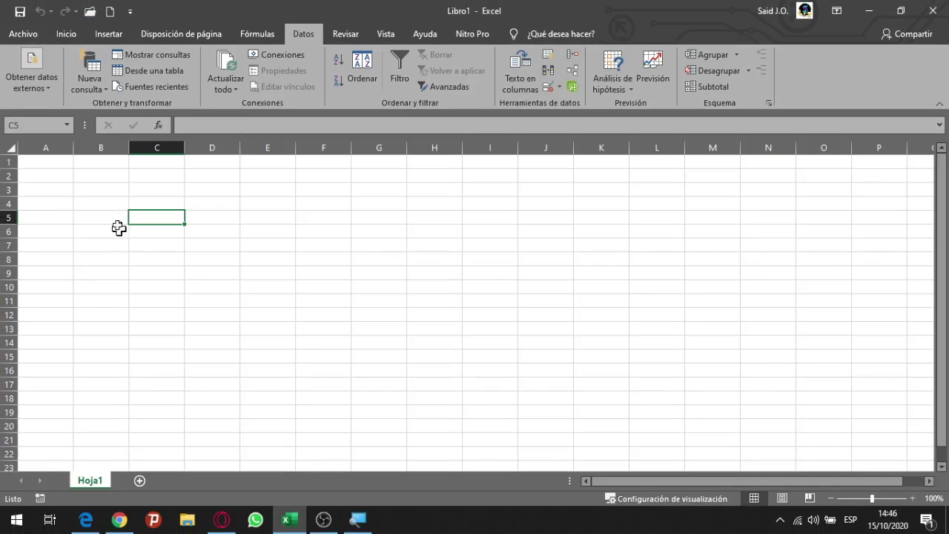
- Start importing external data from a text file and select the datos externos file on the Escritorio
left_click(33, 85)
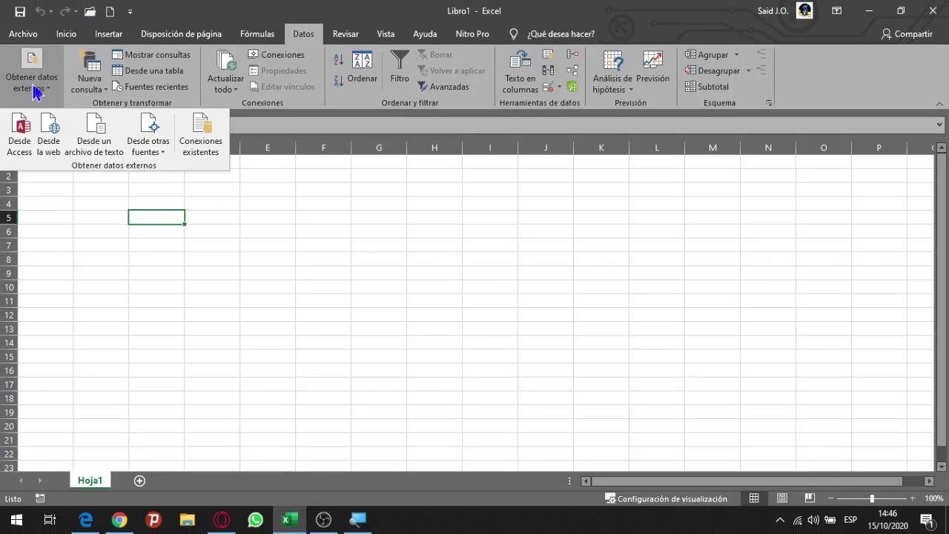
left_click(95, 148)
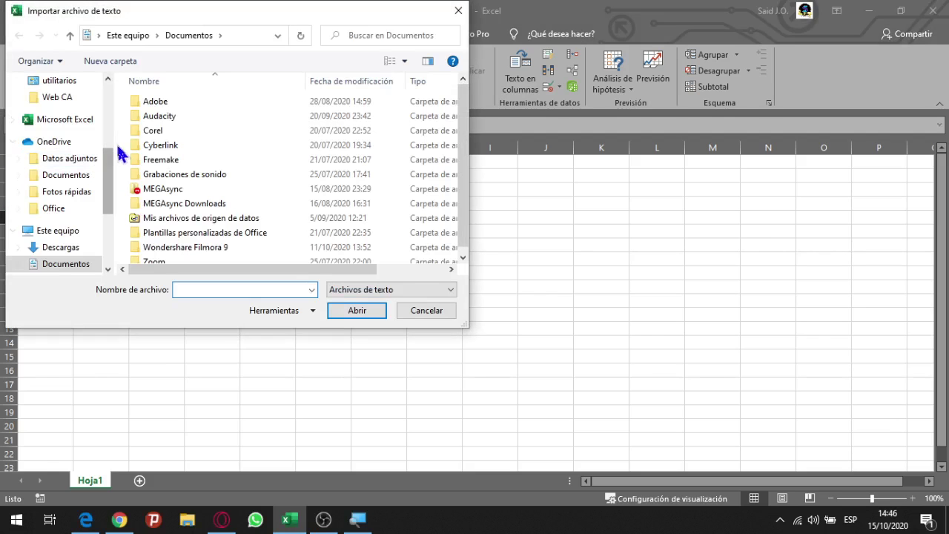
left_click_drag(114, 162, 115, 106)
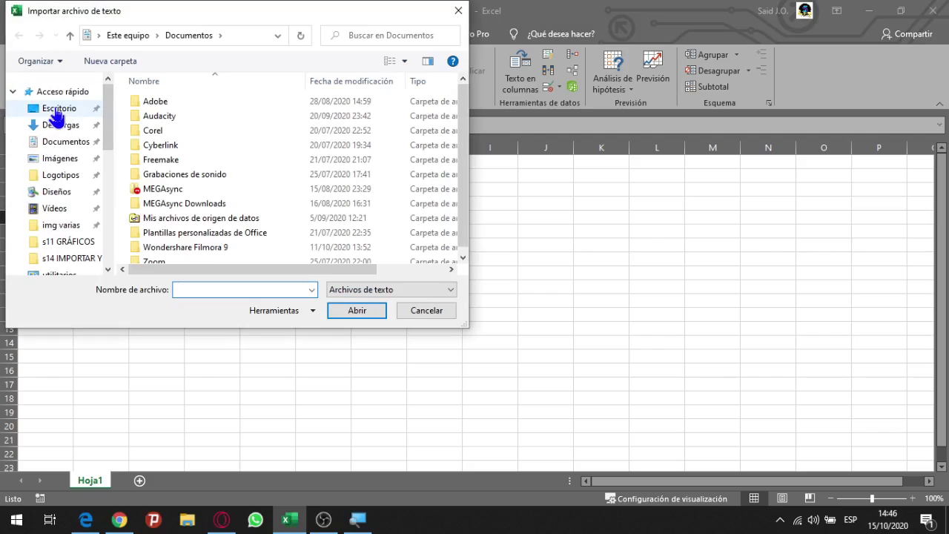
left_click(61, 109)
left_click(168, 147)
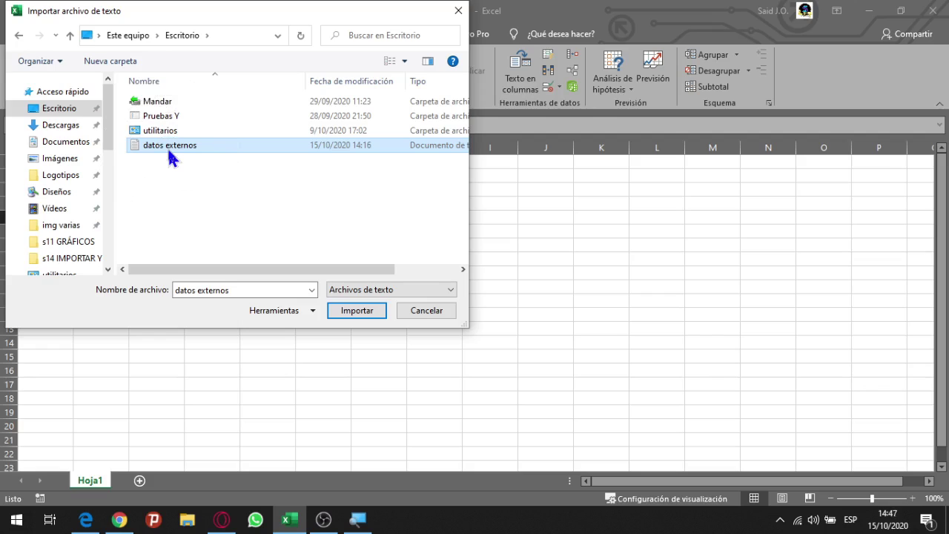
- Open the datos externos file from the desktop in Notepad, examine how its fields are arranged, and close it
key("super")
left_click(785, 204)
key("super+d")
double_click(367, 199)
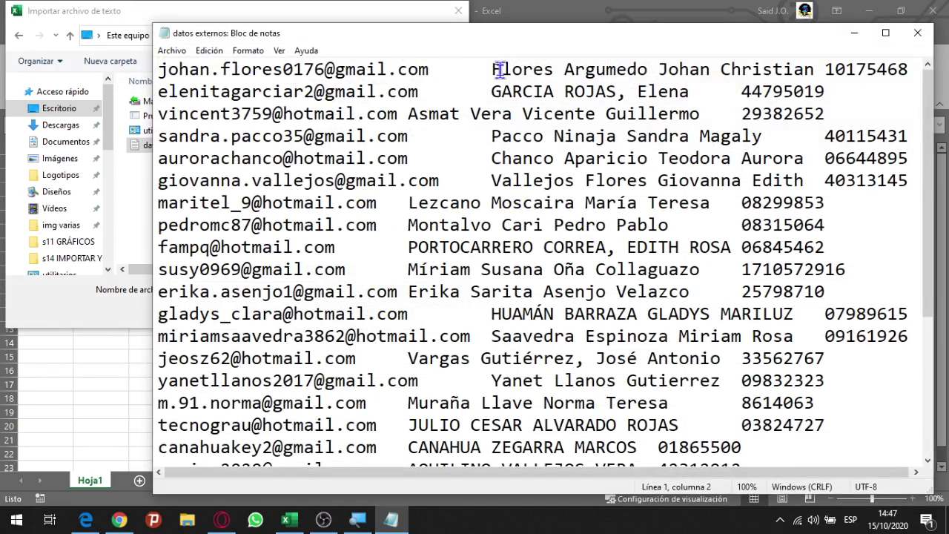
left_click_drag(502, 69, 744, 89)
left_click(835, 70)
left_click(918, 33)
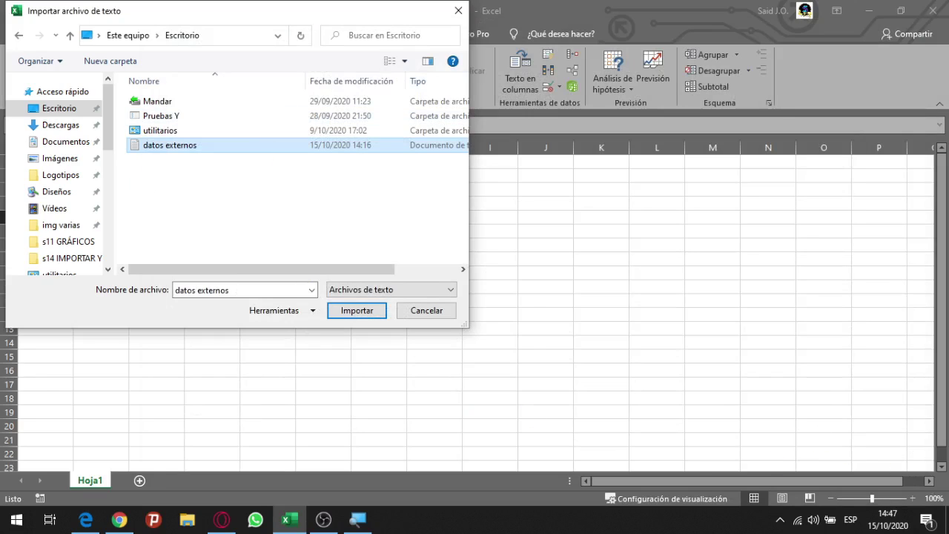
- Return to Excel's text import dialog and load the datos externos file into the text import wizard
key("alt+Tab")
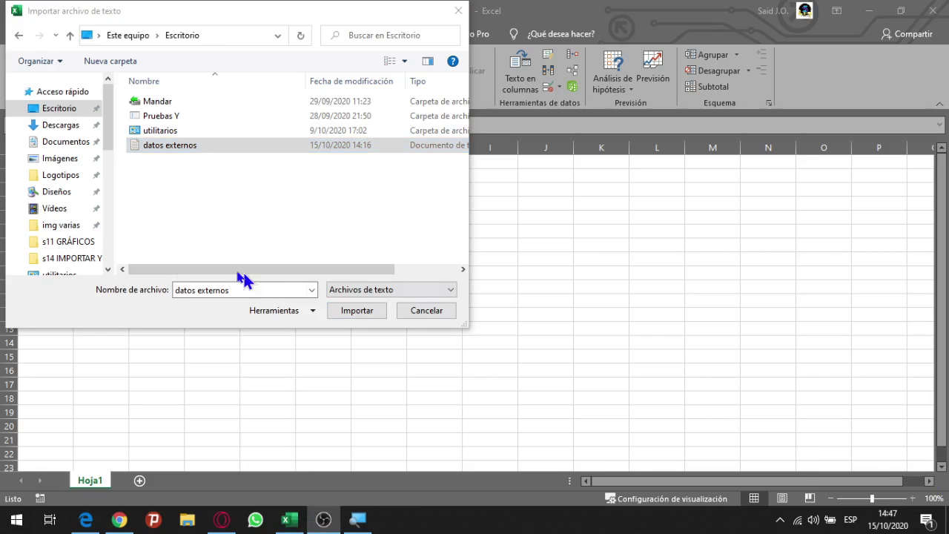
left_click(155, 147)
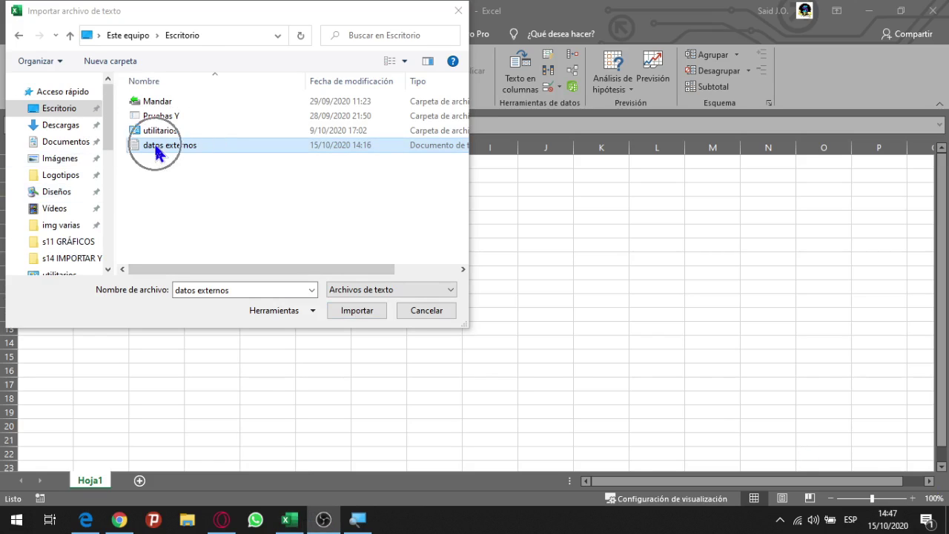
key("ctrl")
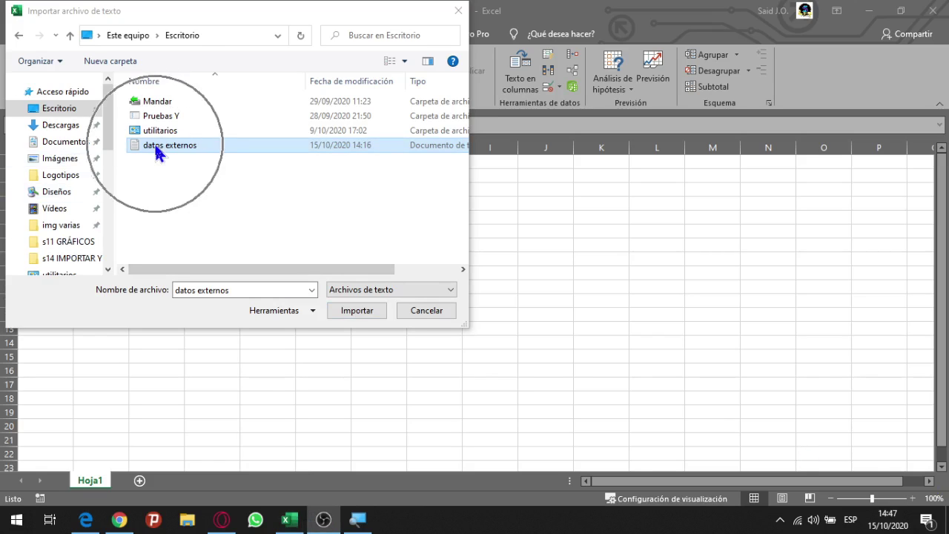
left_click(358, 314)
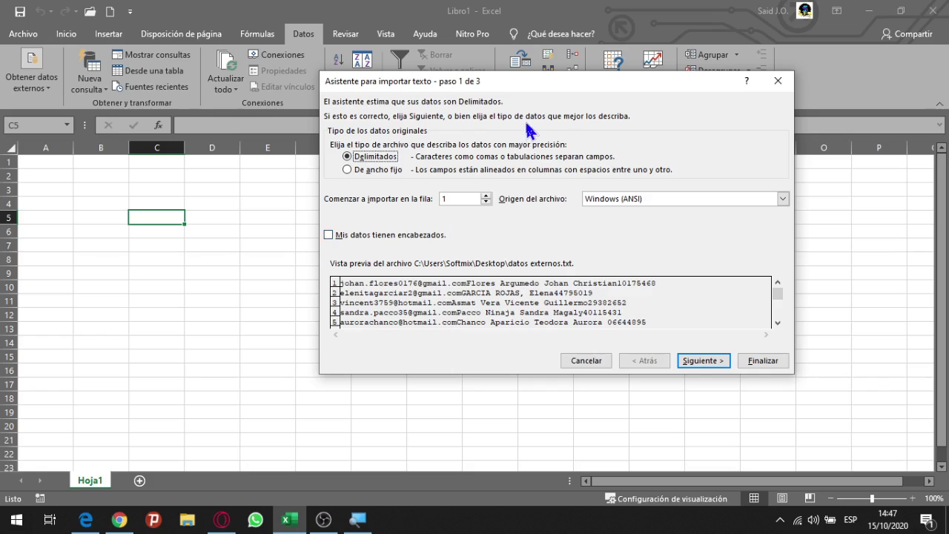
- Set the original data type to Delimitados in the text import wizard and proceed to the separator settings
left_click_drag(534, 83, 455, 75)
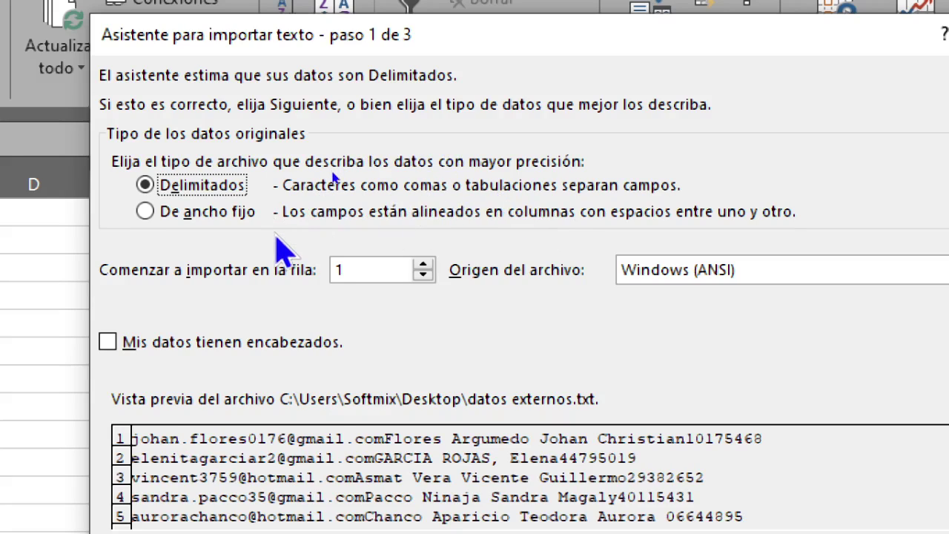
key("ctrl")
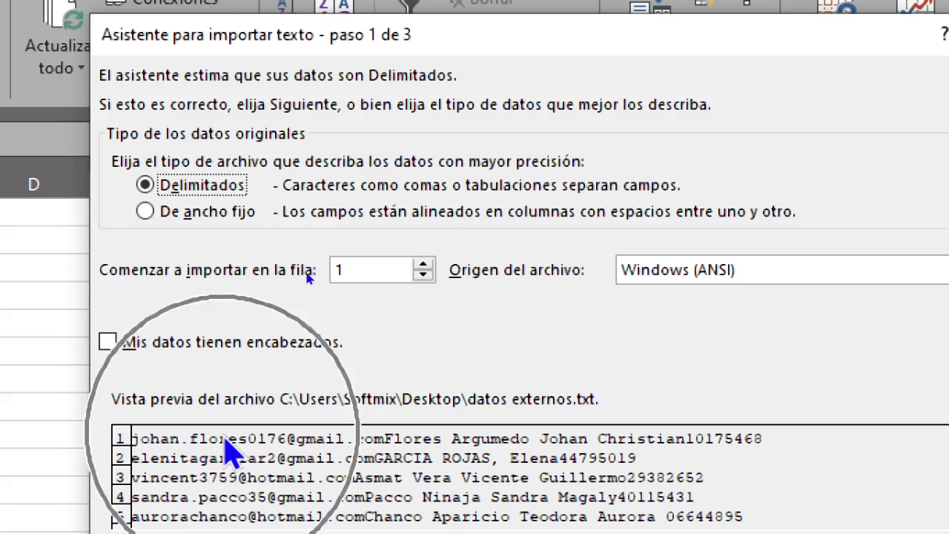
key("ctrl")
key("ctrl")
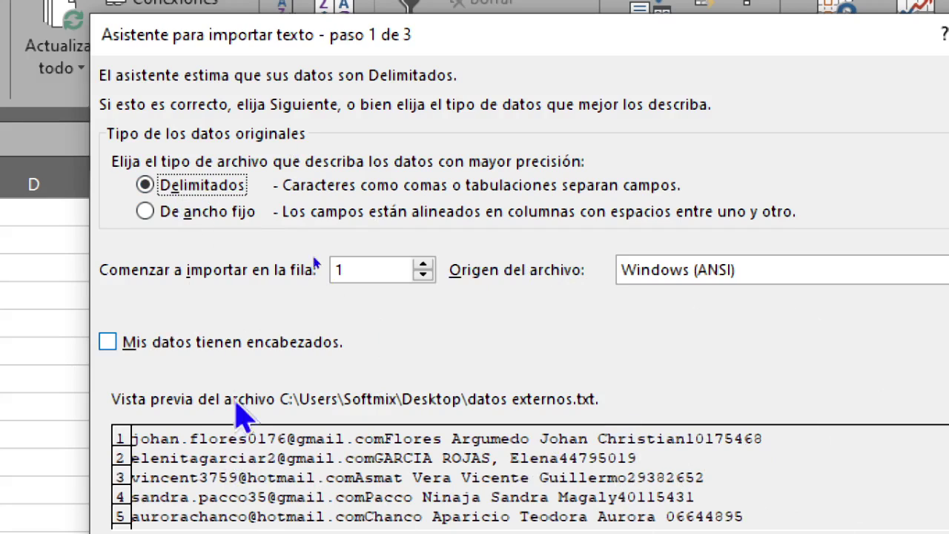
key("ctrl")
left_click(145, 185)
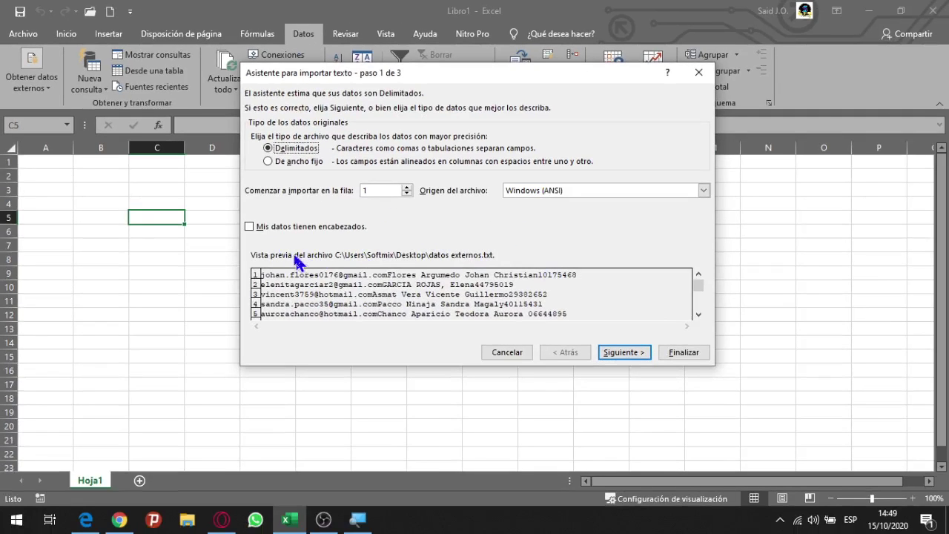
left_click(254, 230)
left_click(629, 353)
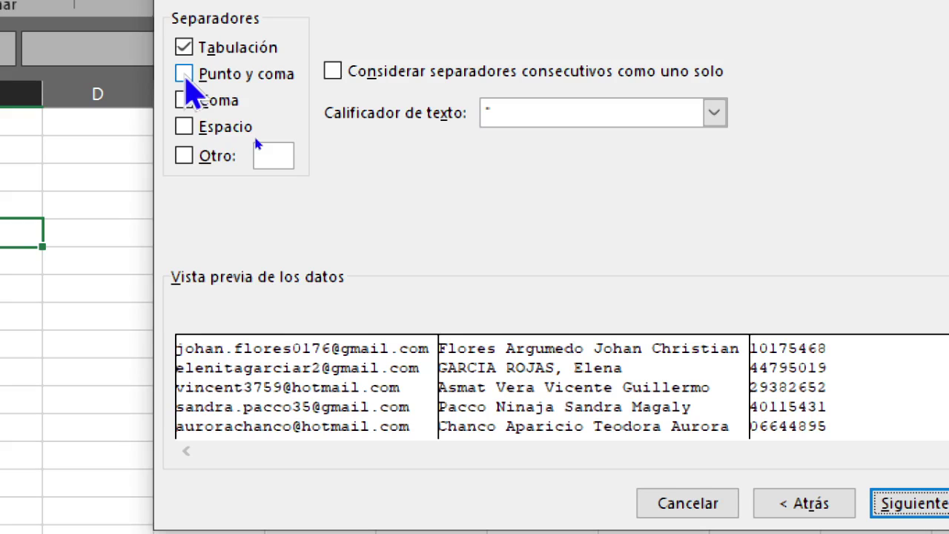
- Try Punto y coma, Coma and Espacio as separators against the data preview, and restore Tabulación as the only separator
left_click(185, 77)
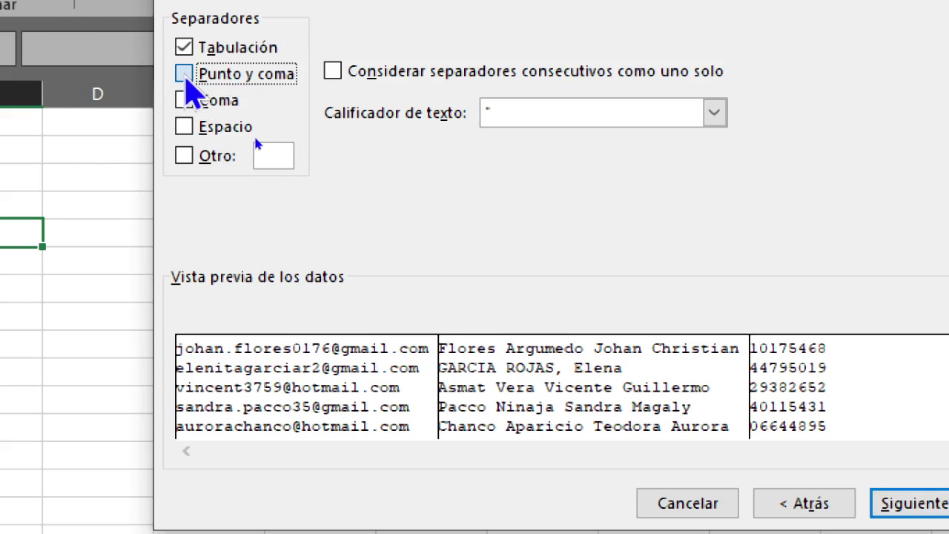
left_click(184, 49)
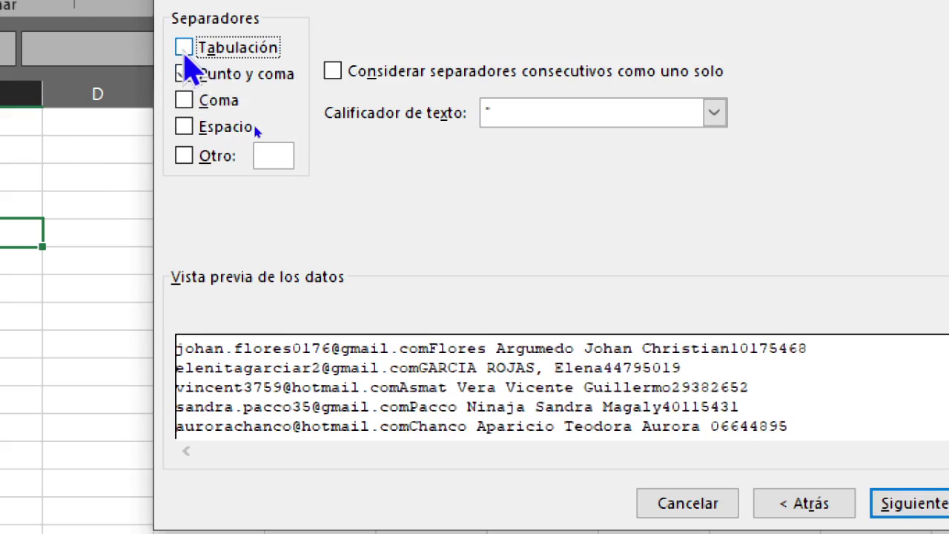
left_click(184, 74)
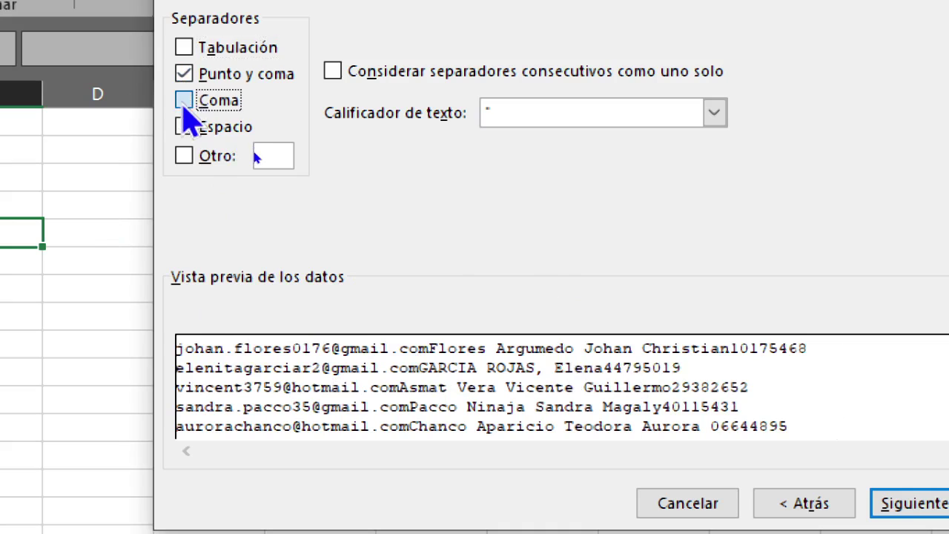
left_click(183, 98)
left_click(183, 75)
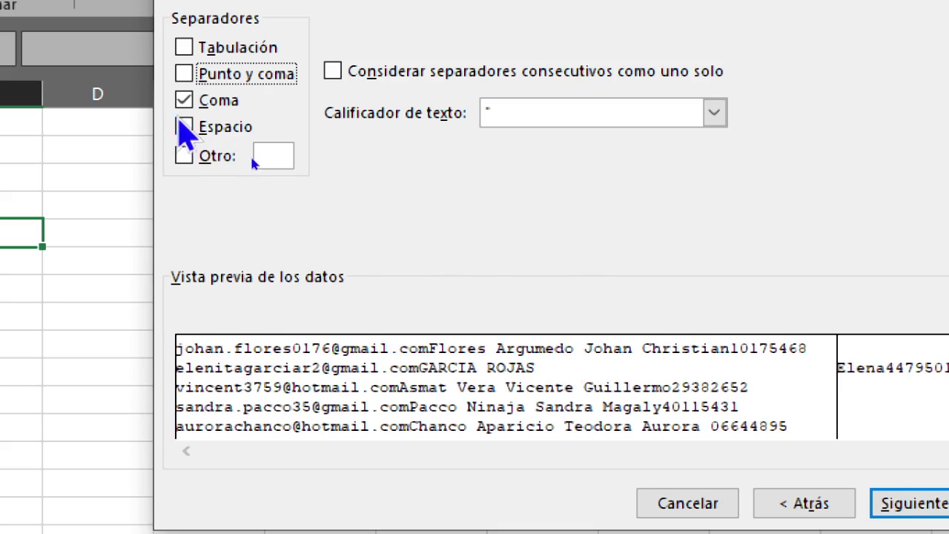
left_click(186, 101)
left_click(184, 127)
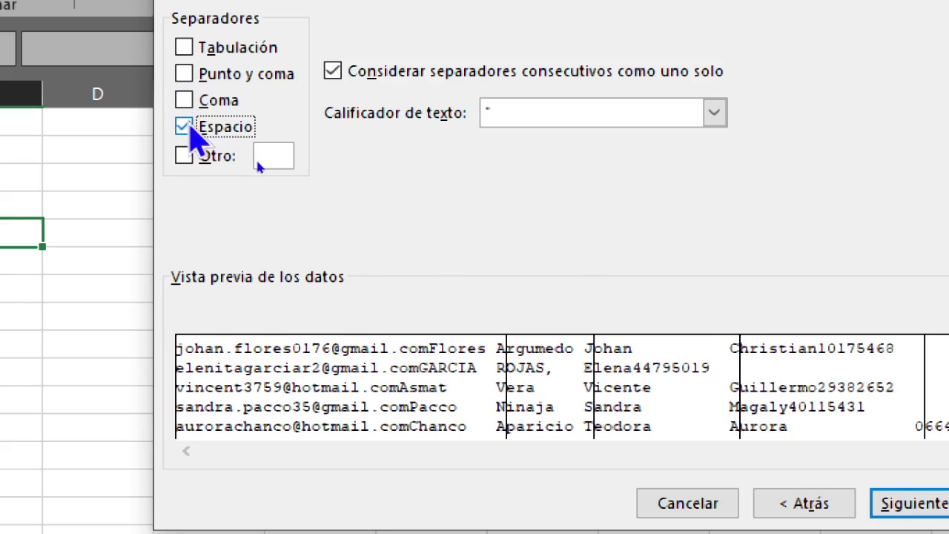
left_click(185, 127)
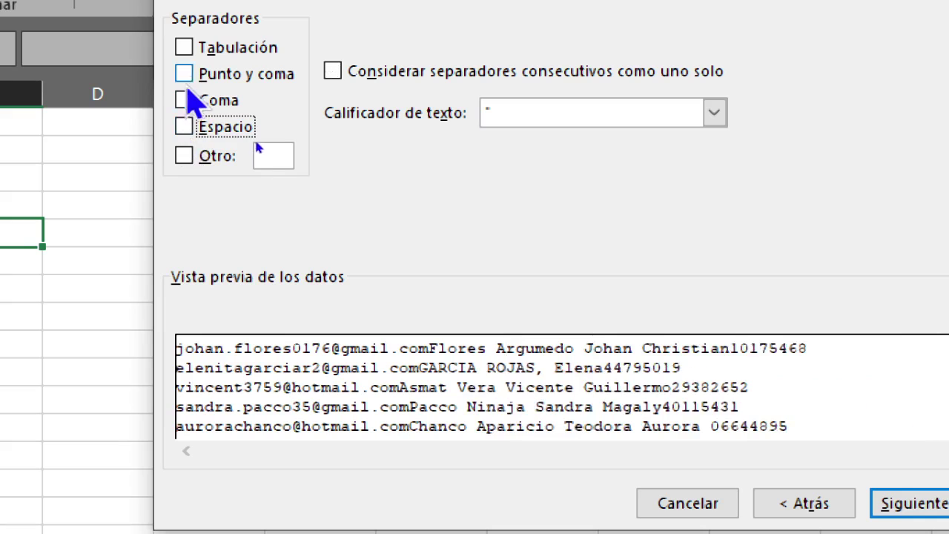
left_click(184, 49)
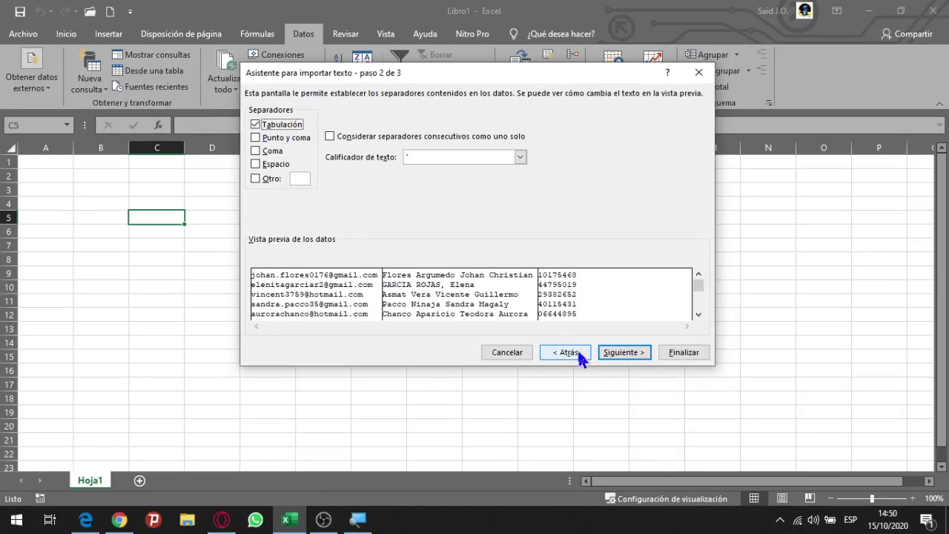
- Proceed to the column data formats and set the first column to General after trying Texto and Fecha
left_click(611, 354)
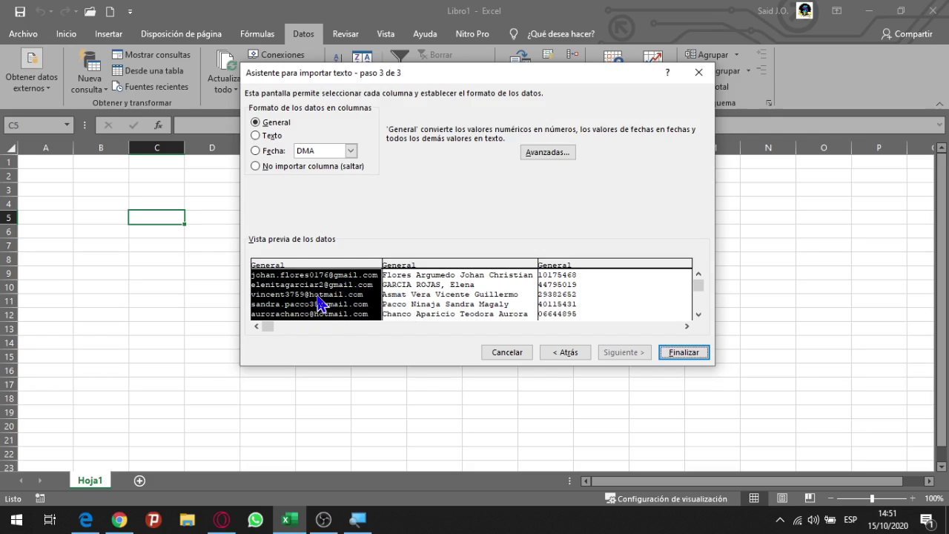
left_click(272, 137)
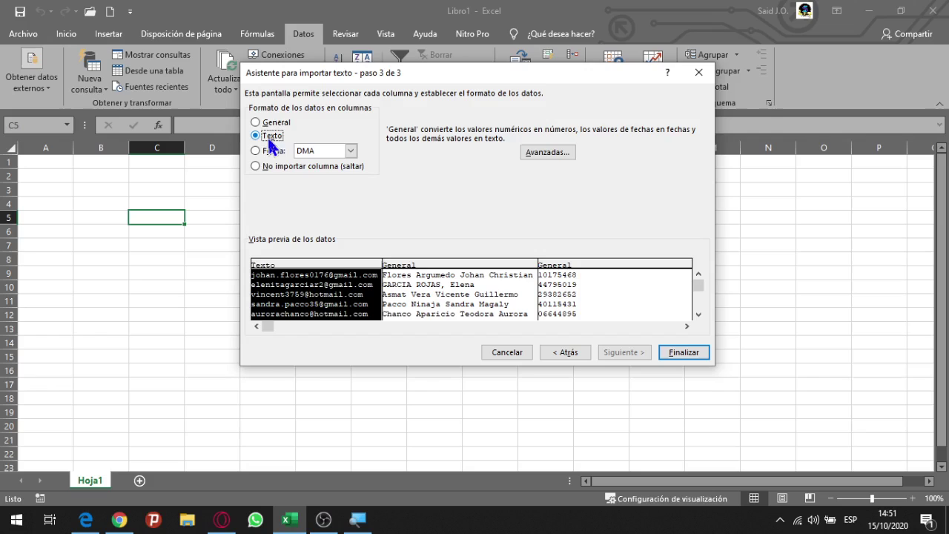
left_click(266, 151)
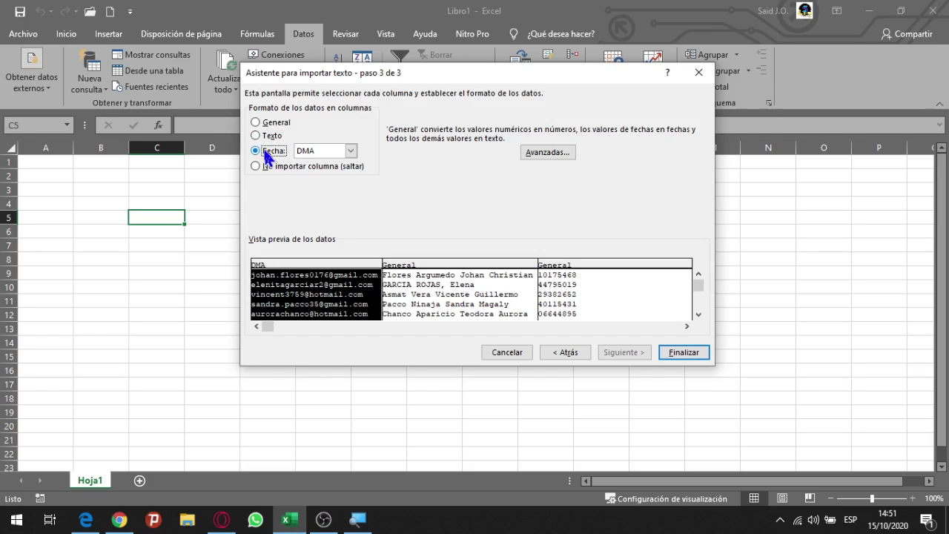
left_click(272, 136)
left_click(275, 123)
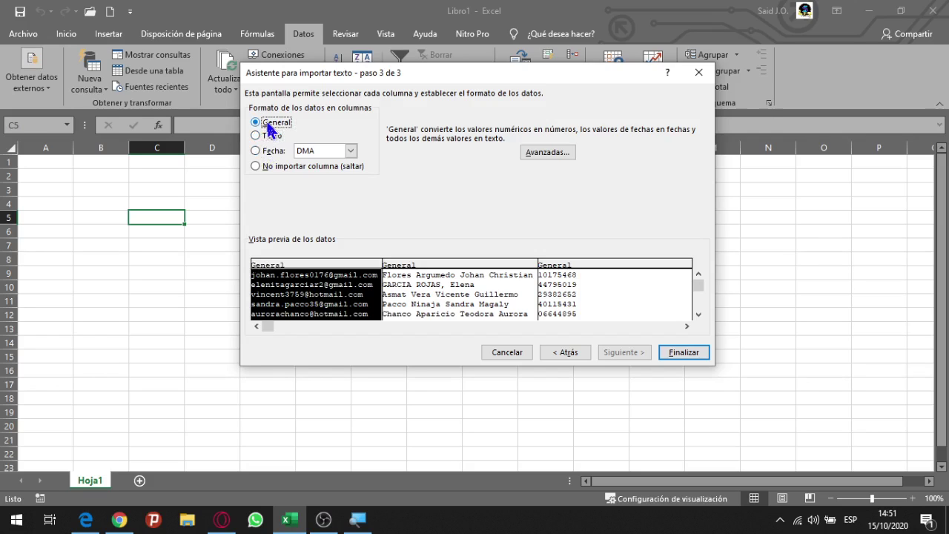
- Try the Fecha and Texto formats on the third column of the preview and return it to General
left_click(432, 291)
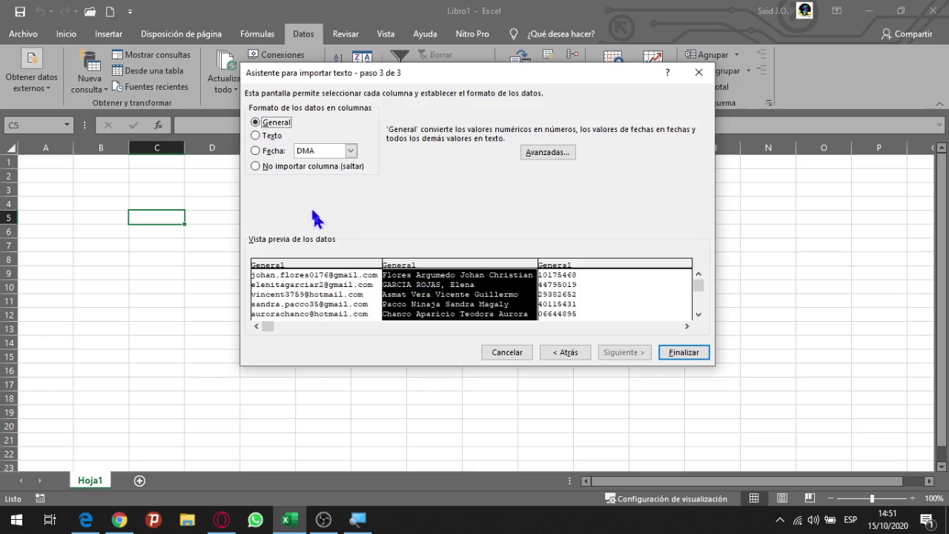
left_click(606, 314)
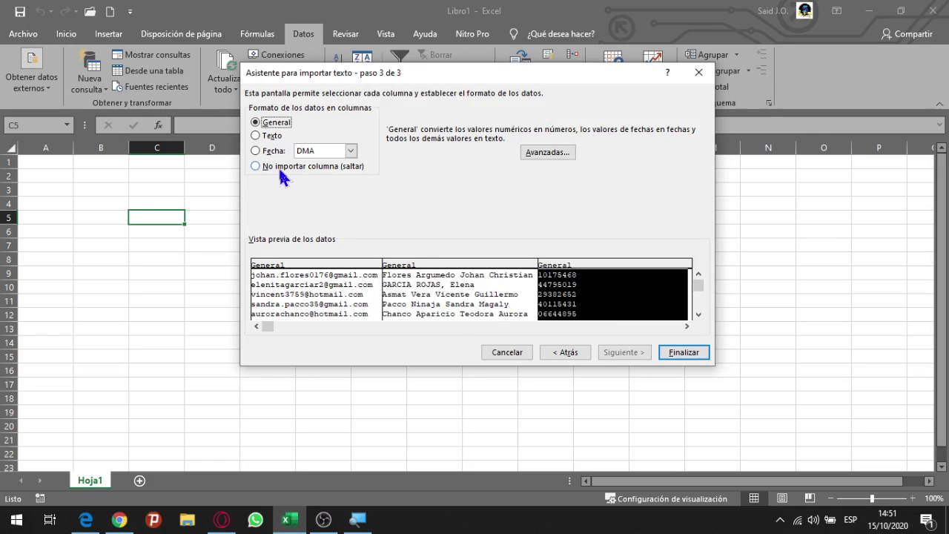
left_click(257, 152)
left_click(255, 137)
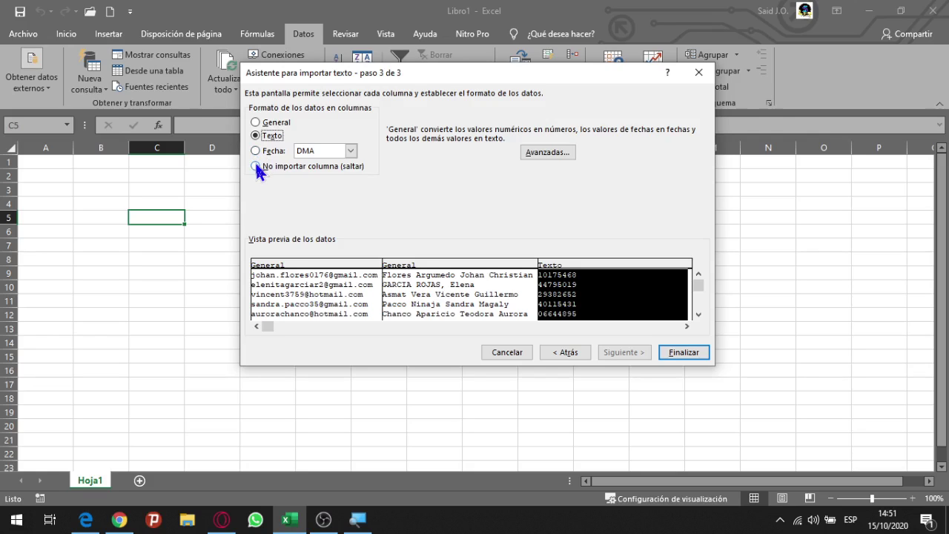
left_click(256, 123)
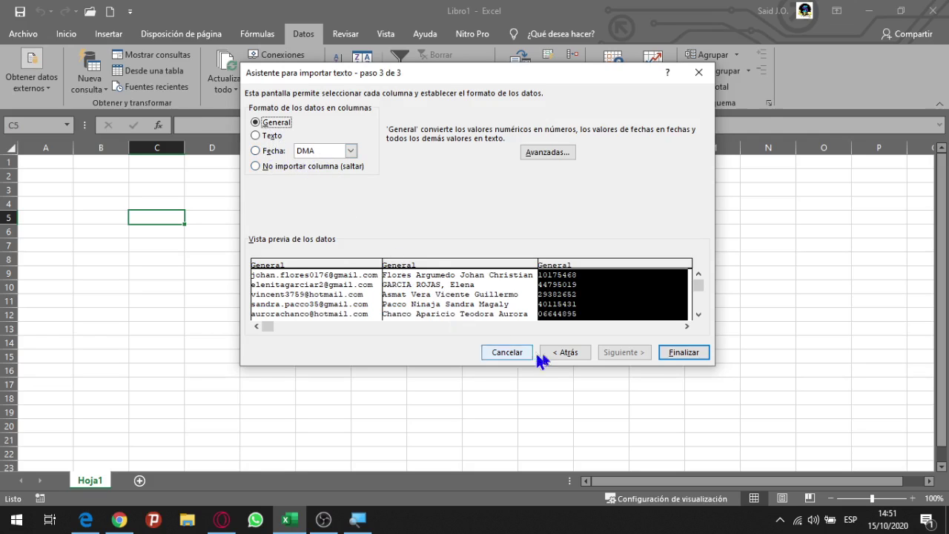
- Finish the text import wizard and place the data in the existing worksheet starting at cell B2
left_click(682, 357)
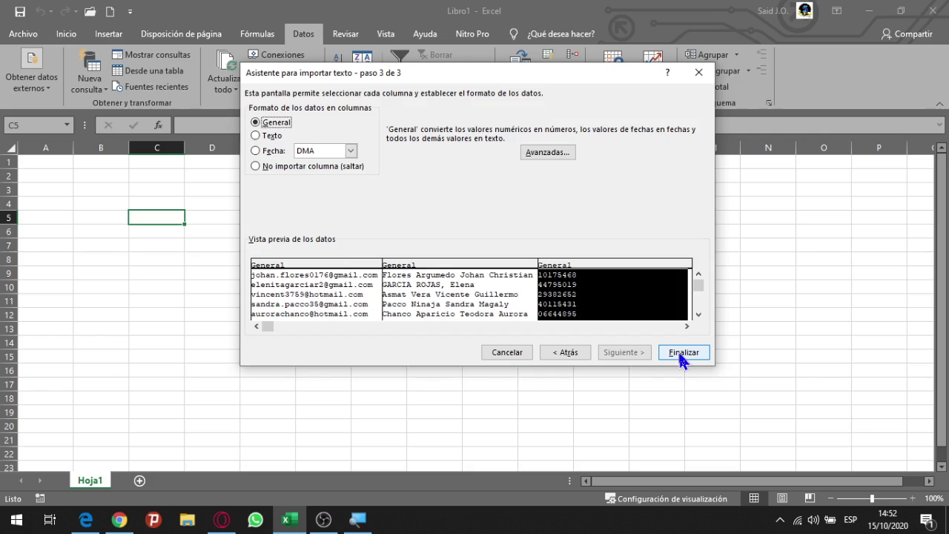
left_click(682, 357)
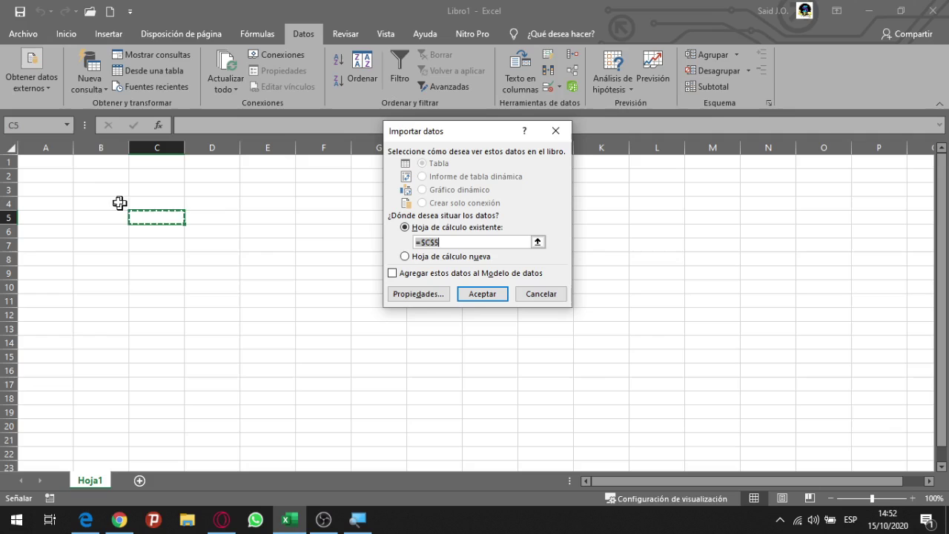
left_click(84, 179)
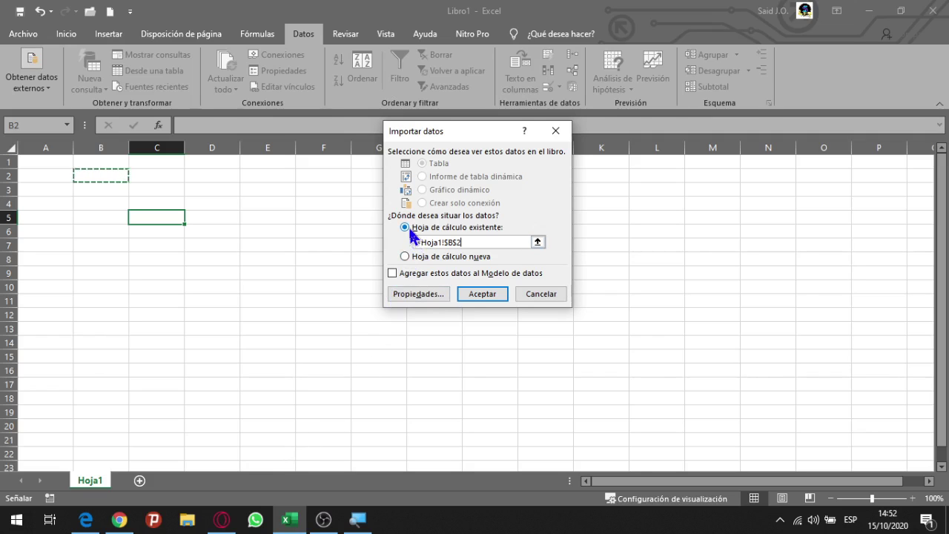
left_click(110, 175)
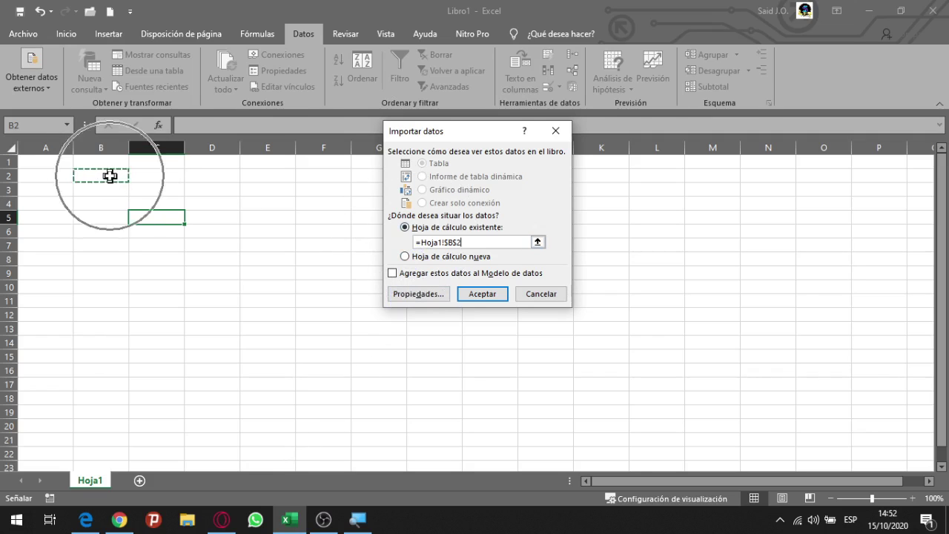
left_click(478, 297)
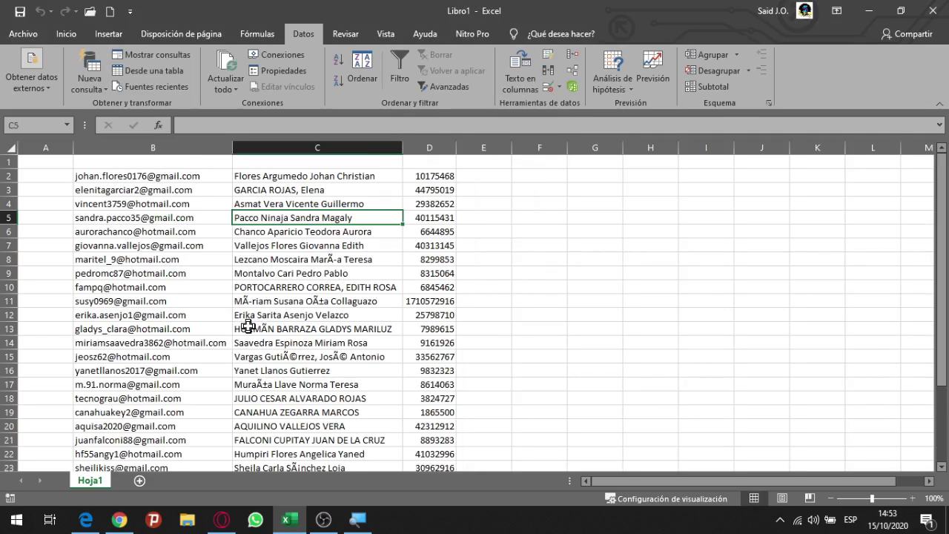
- Review the imported rows down to the end of the list and check the contents of columns B, C and D
scroll(248, 326, "down", 5)
scroll(247, 326, "down", 2)
scroll(249, 325, "up", 7)
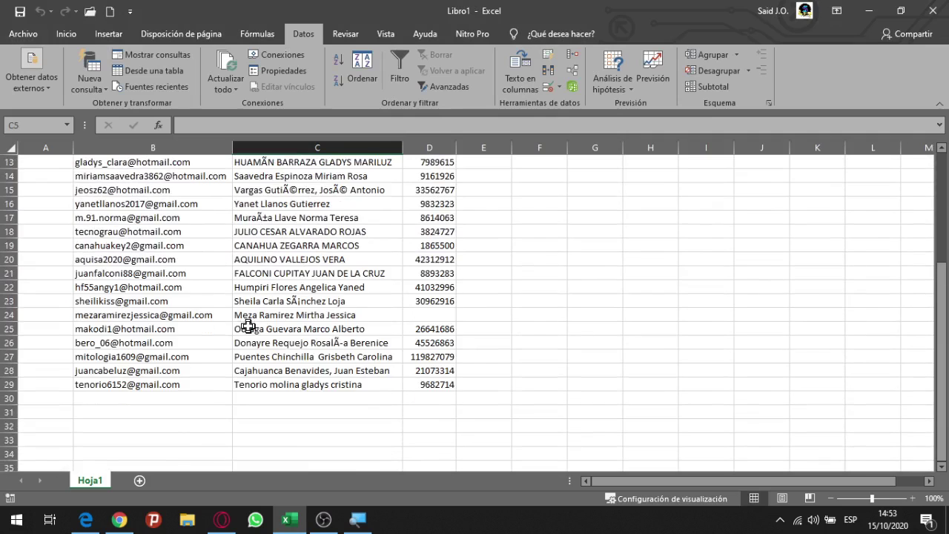
left_click(183, 177)
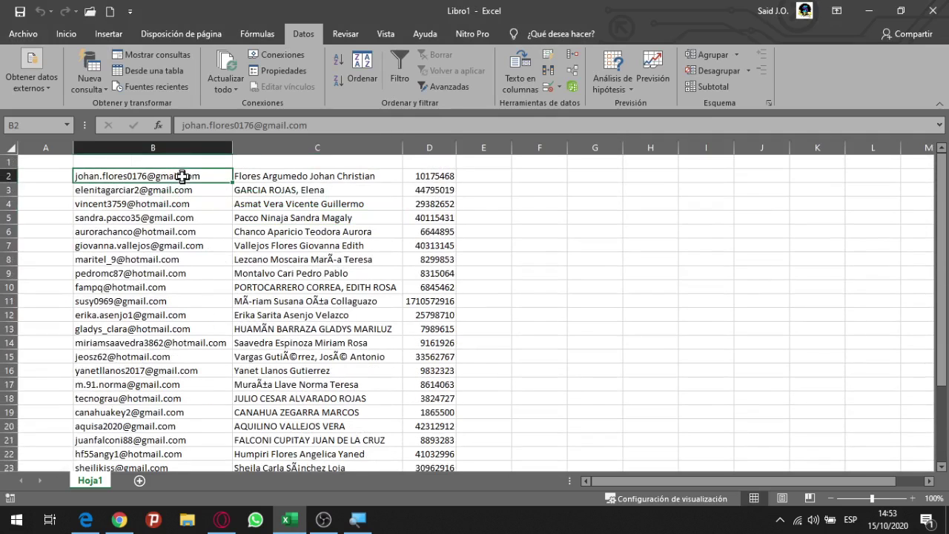
left_click(286, 181)
left_click(439, 177)
left_click(289, 235)
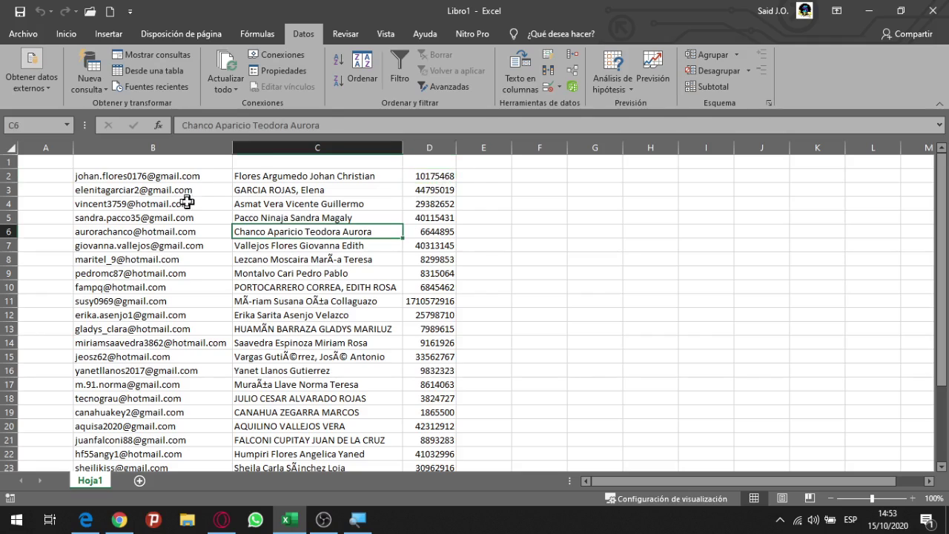
- Apply all borders to the imported data range B2:D29
left_click_drag(175, 178, 434, 443)
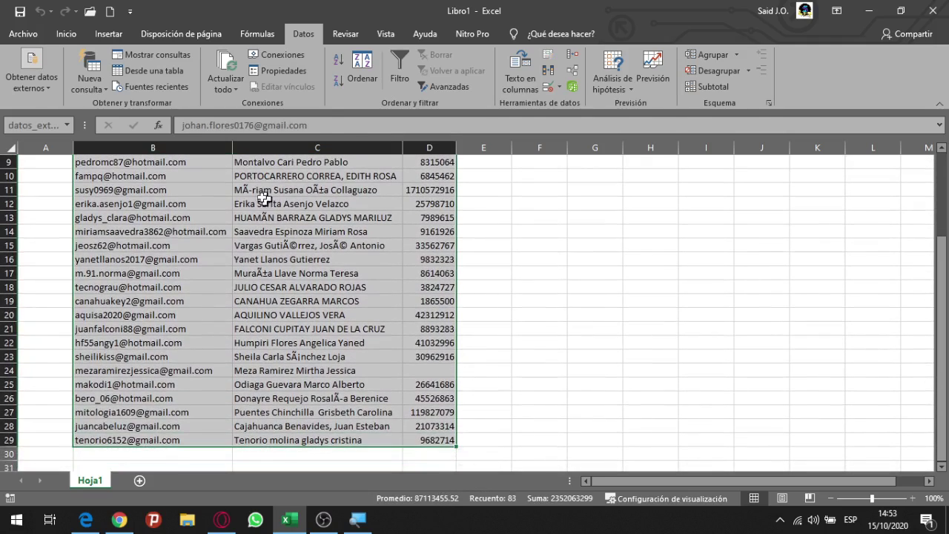
left_click(70, 34)
left_click(148, 82)
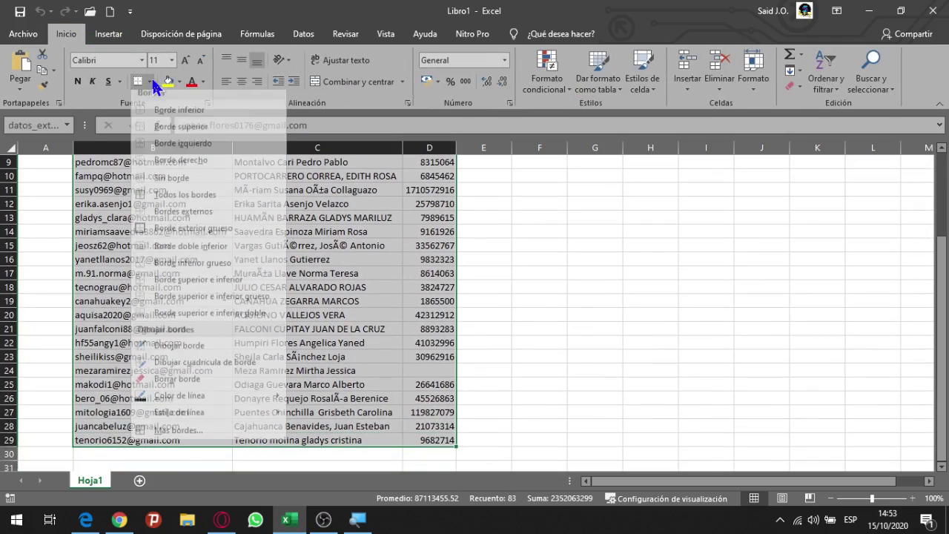
left_click(167, 201)
left_click(318, 273)
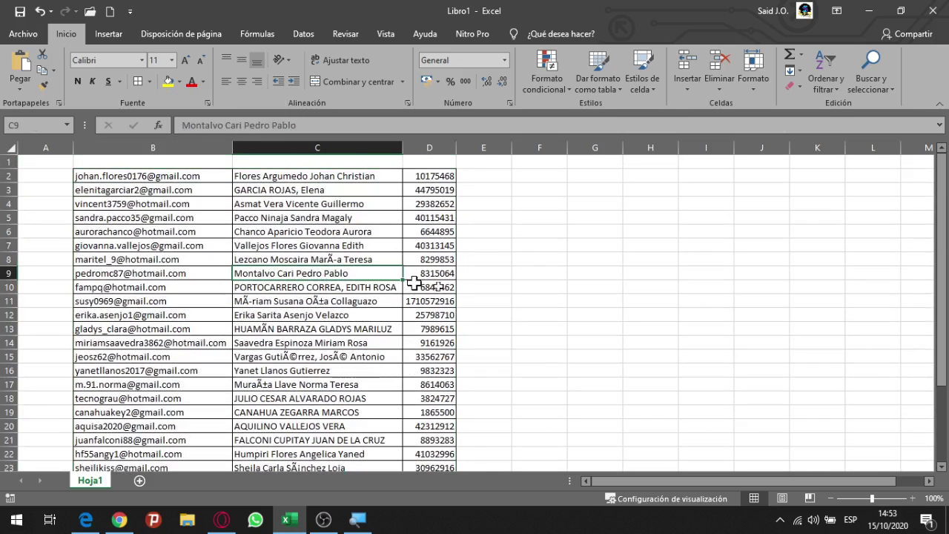
left_click(483, 287)
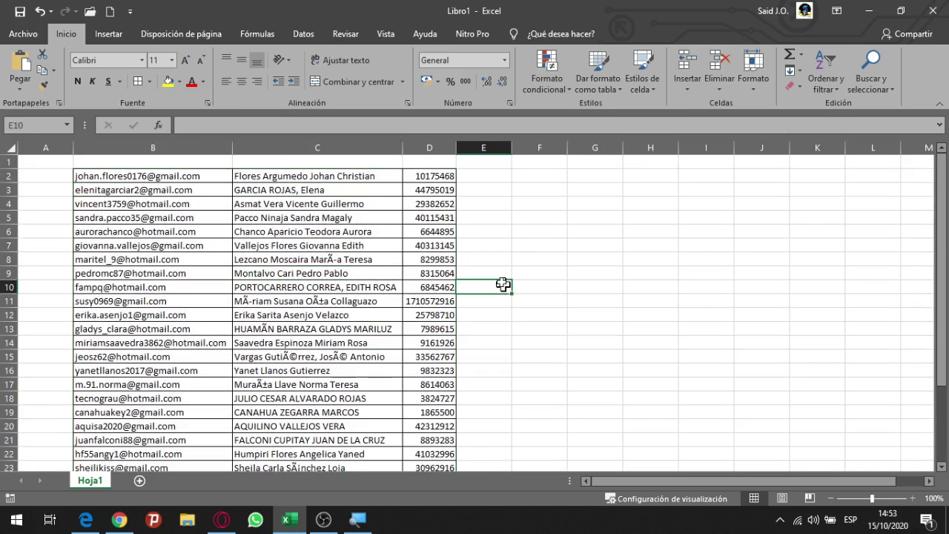
- Widen column D slightly so its numbers have more room
left_click(460, 156)
left_click_drag(455, 148, 468, 148)
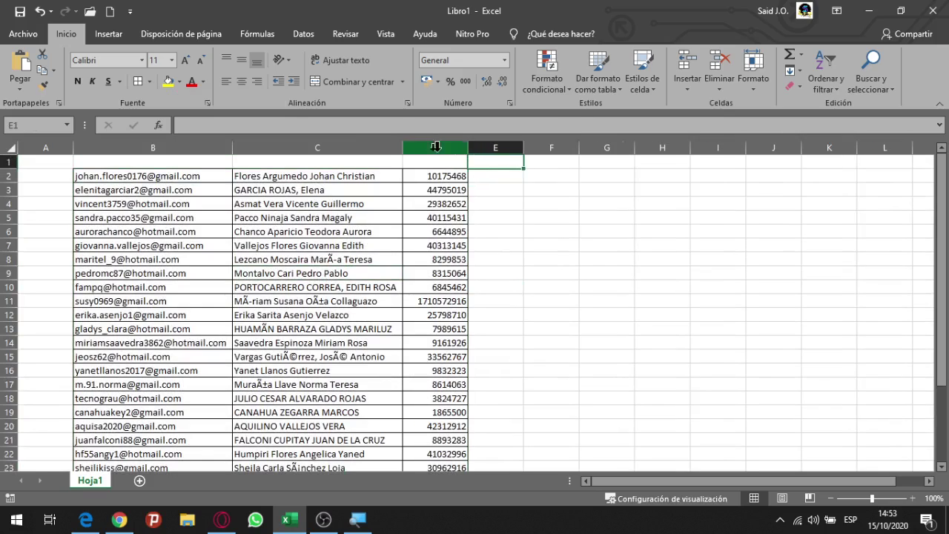
left_click(564, 301)
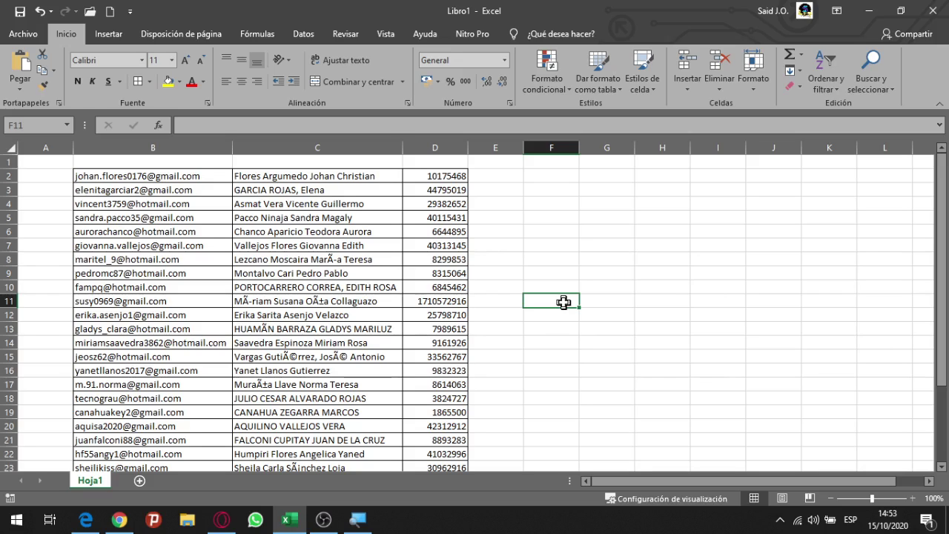
left_click(270, 273)
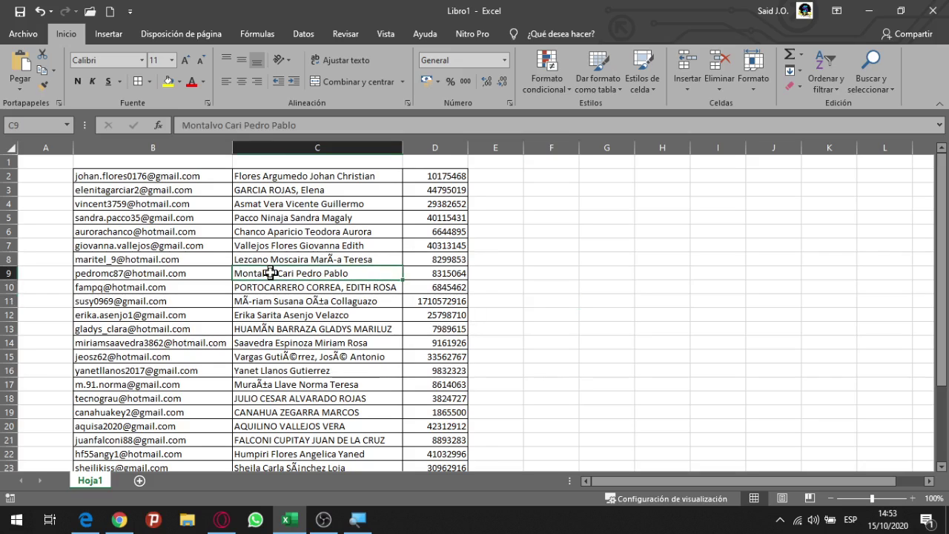